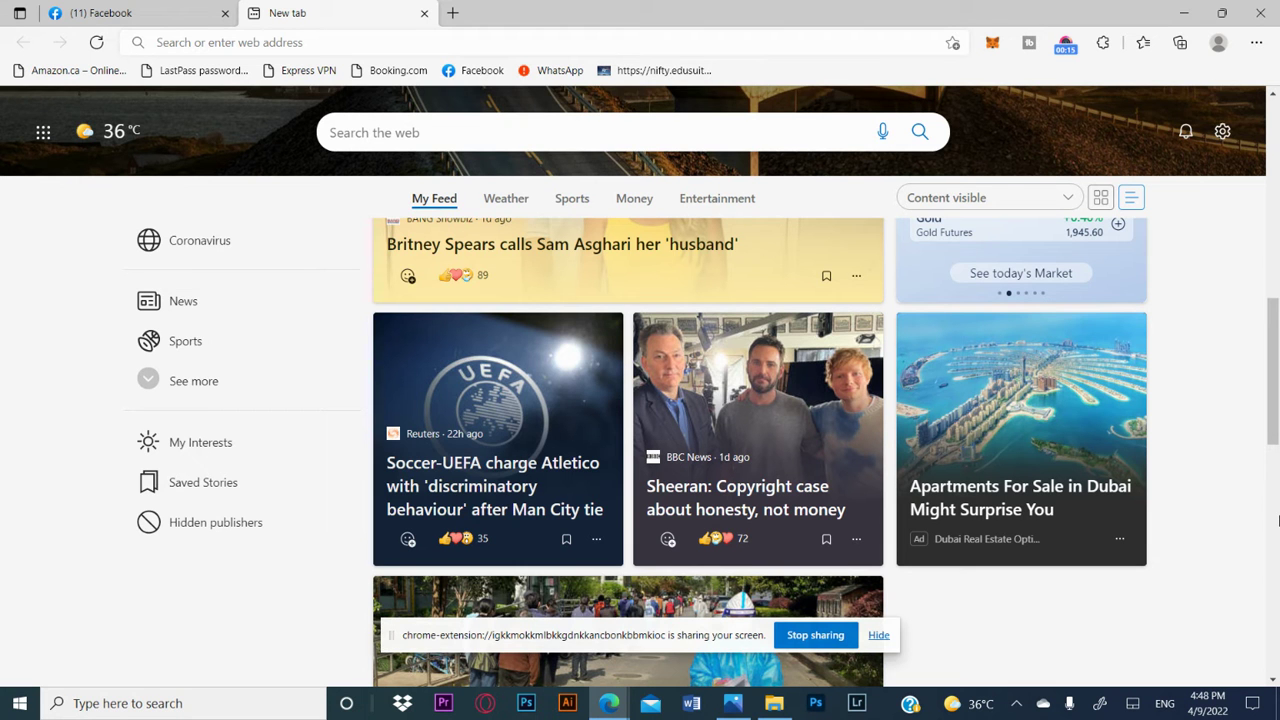
left_click(455, 14)
type("www.google.com")
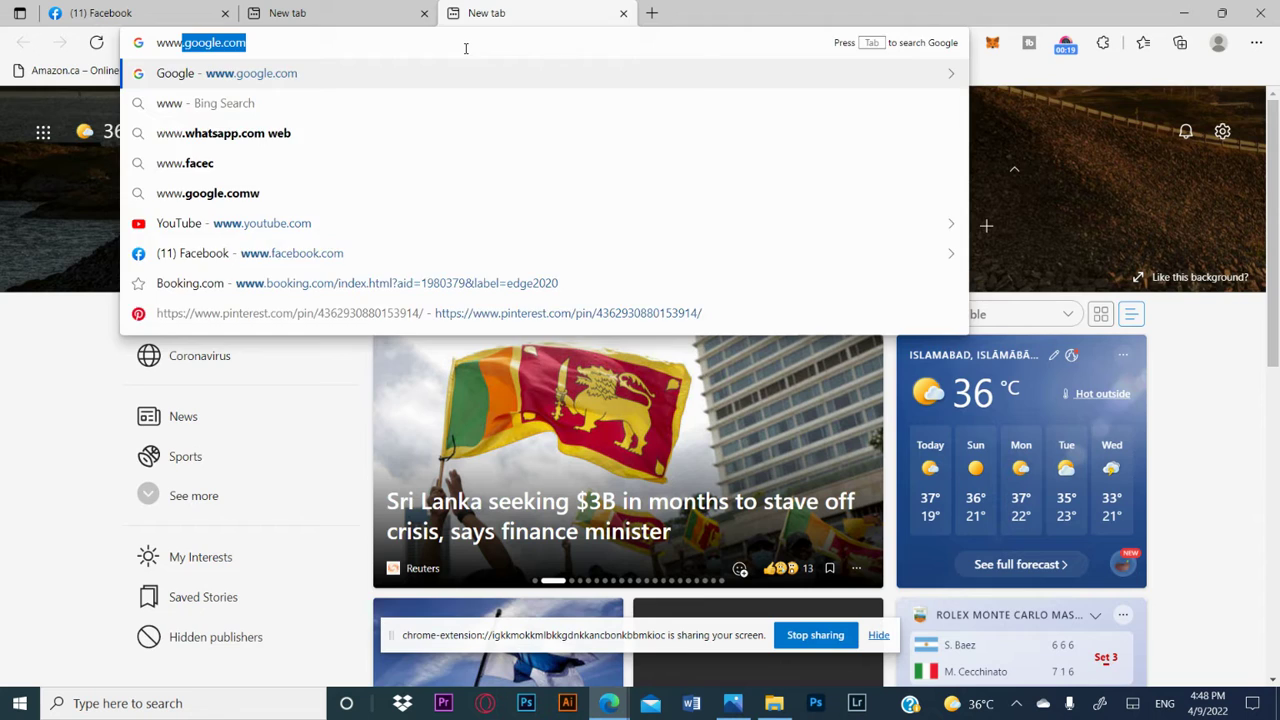
key("Return")
Step: Search Google Images for "stationery design mockup" and preview the Free US Stationery Mockup PSD Set with the purple background
type("s")
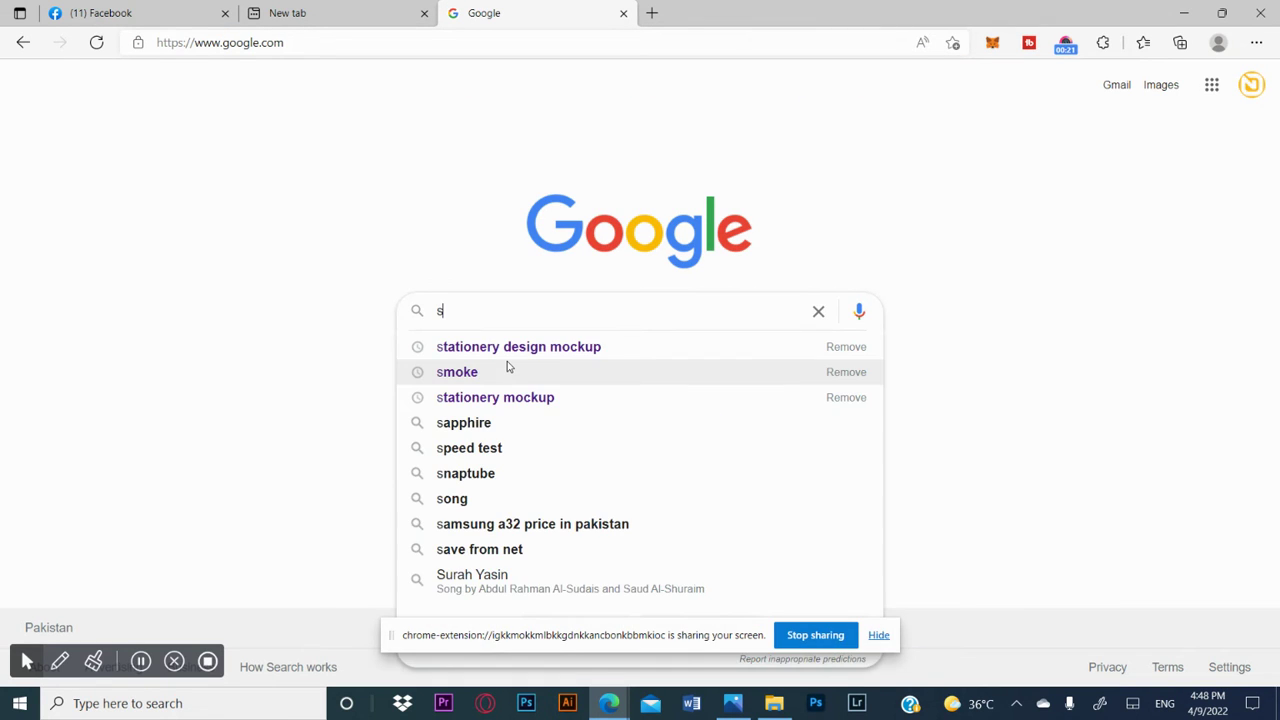
type("tationary")
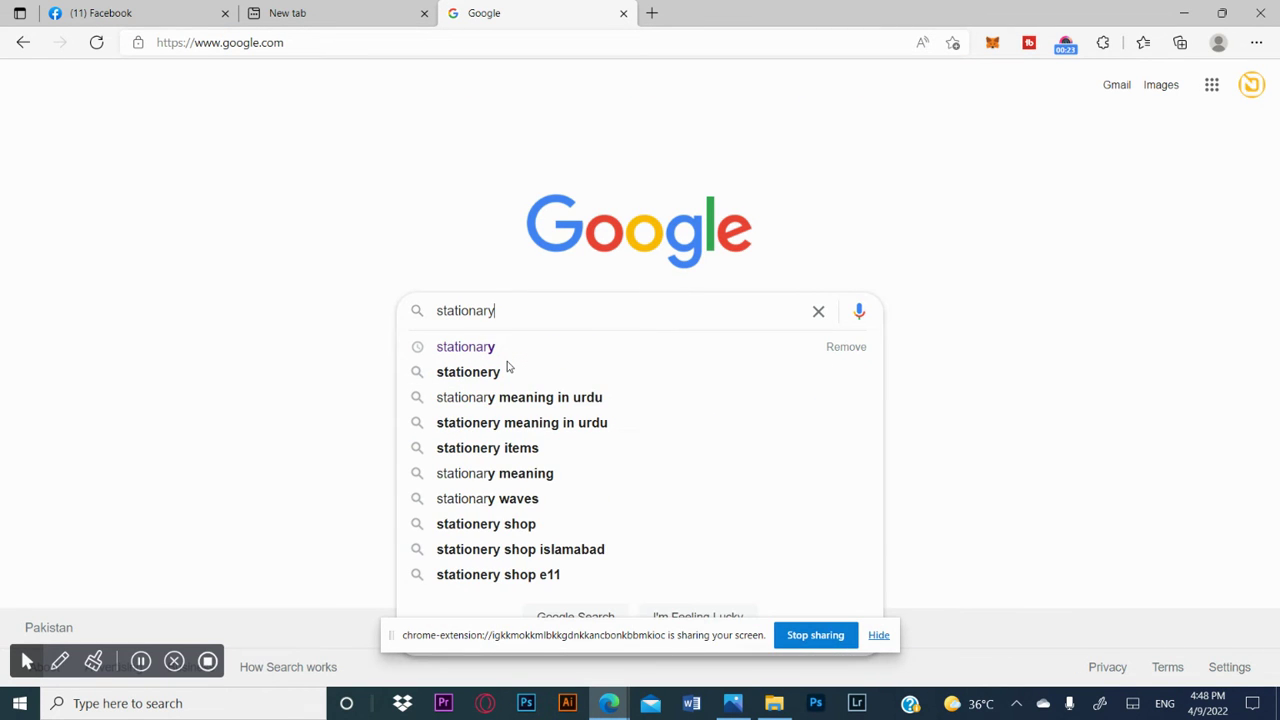
type(" designing")
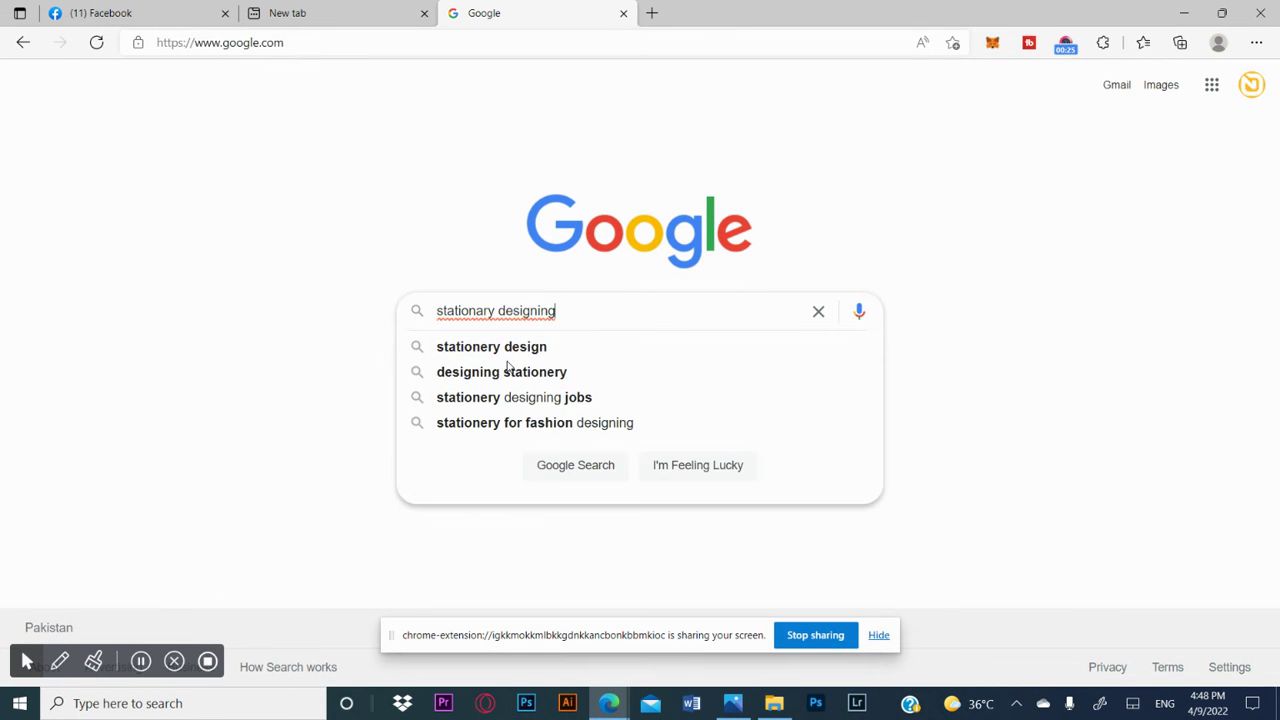
type("mockup")
key("Return")
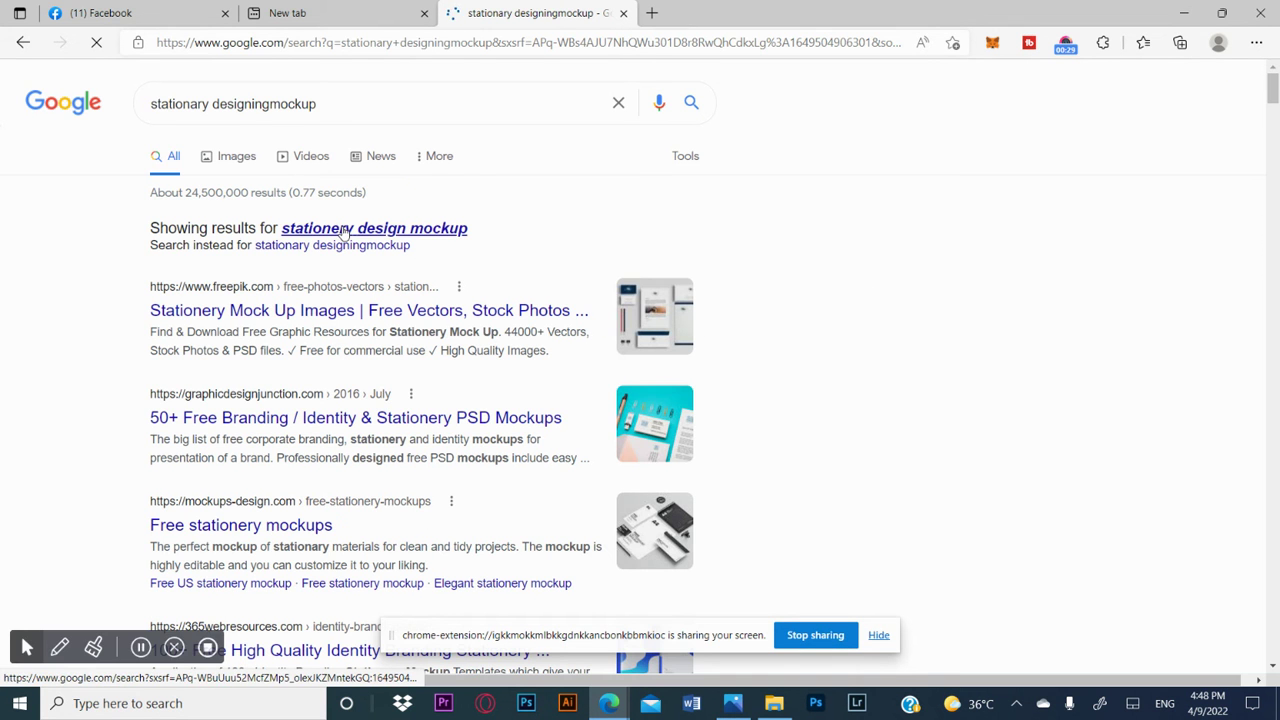
left_click(238, 157)
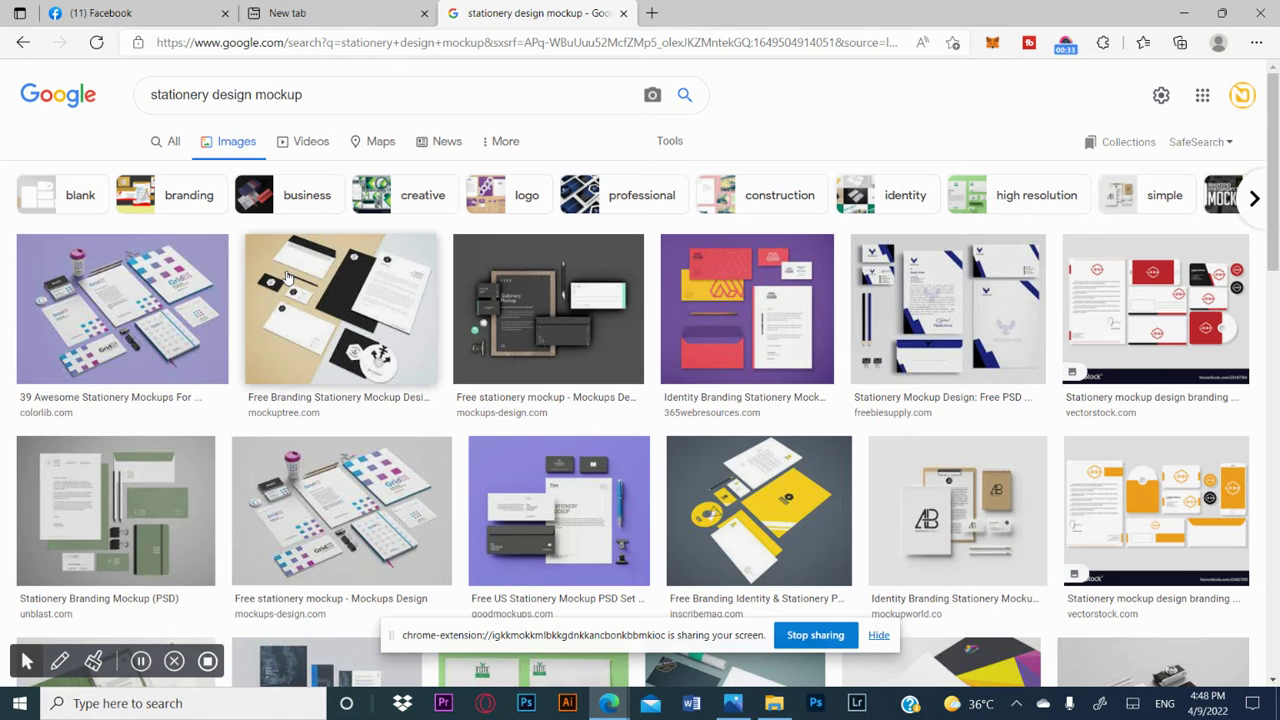
left_click(588, 526)
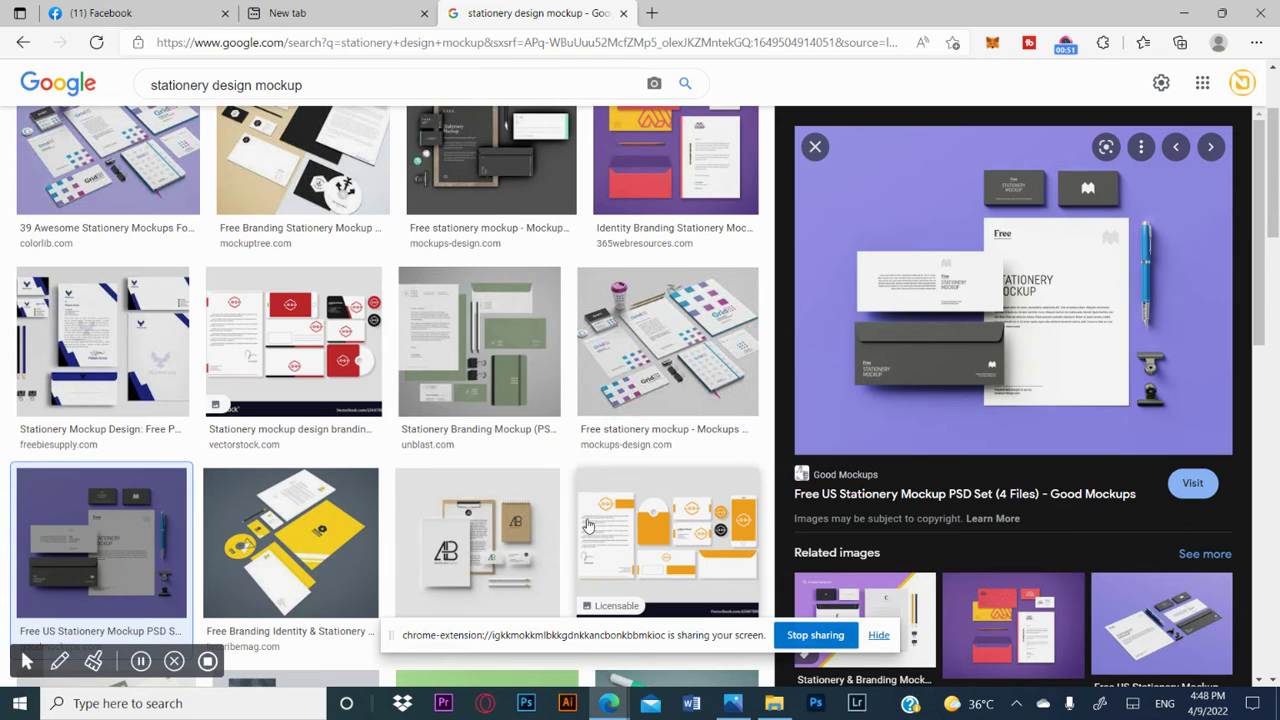
Step: Replace the image search with "visiting card" and preview the blue Shutterstock visiting card design
left_click(326, 86)
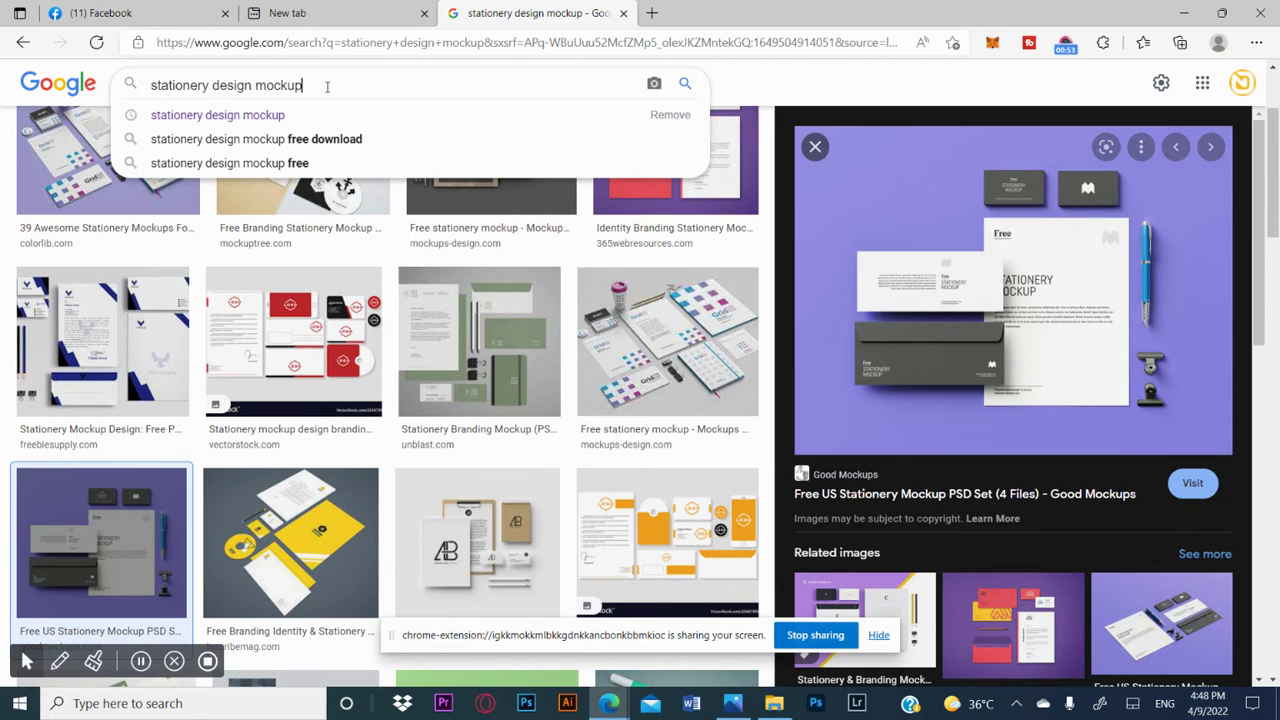
key("BackSpace")
key("BackSpace")
key("BackSpace")
key("BackSpace")
key("BackSpace")
key("BackSpace")
key("BackSpace")
key("BackSpace")
key("BackSpace")
key("BackSpace")
key("BackSpace")
key("BackSpace")
key("BackSpace")
key("BackSpace")
key("BackSpace")
key("BackSpace")
key("BackSpace")
key("BackSpace")
key("BackSpace")
key("BackSpace")
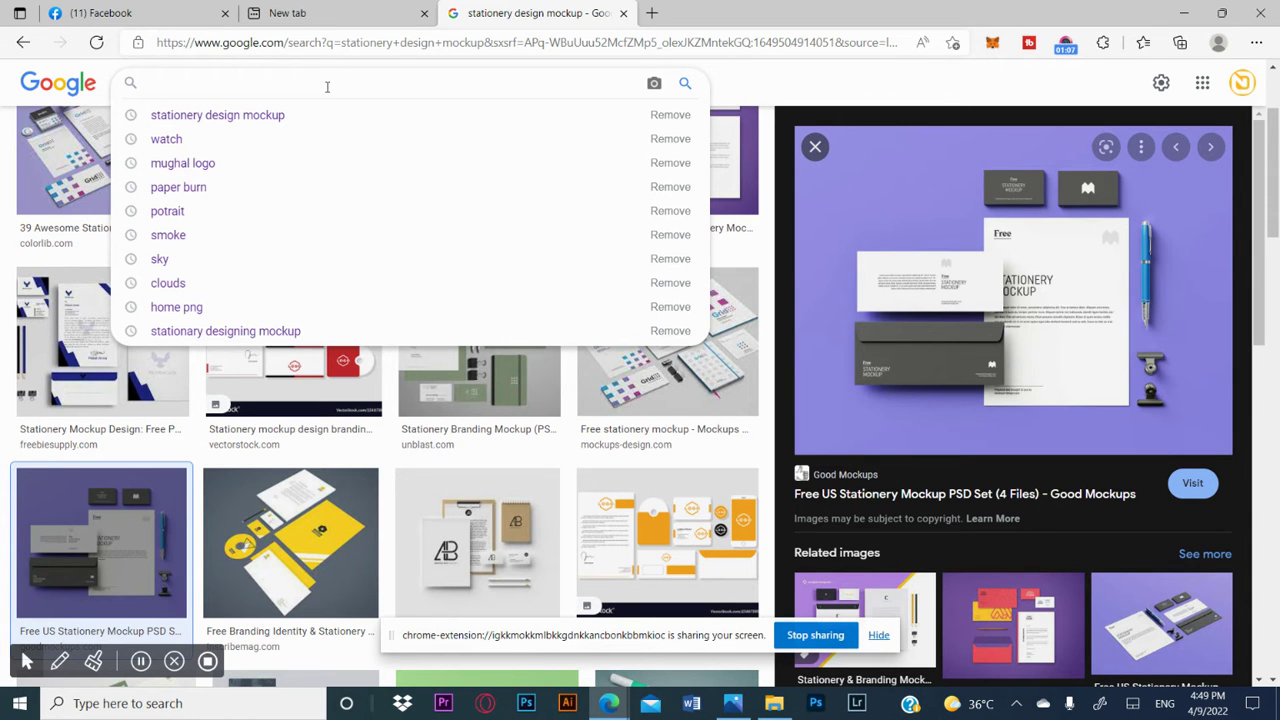
type("vi")
key("Down")
key("Return")
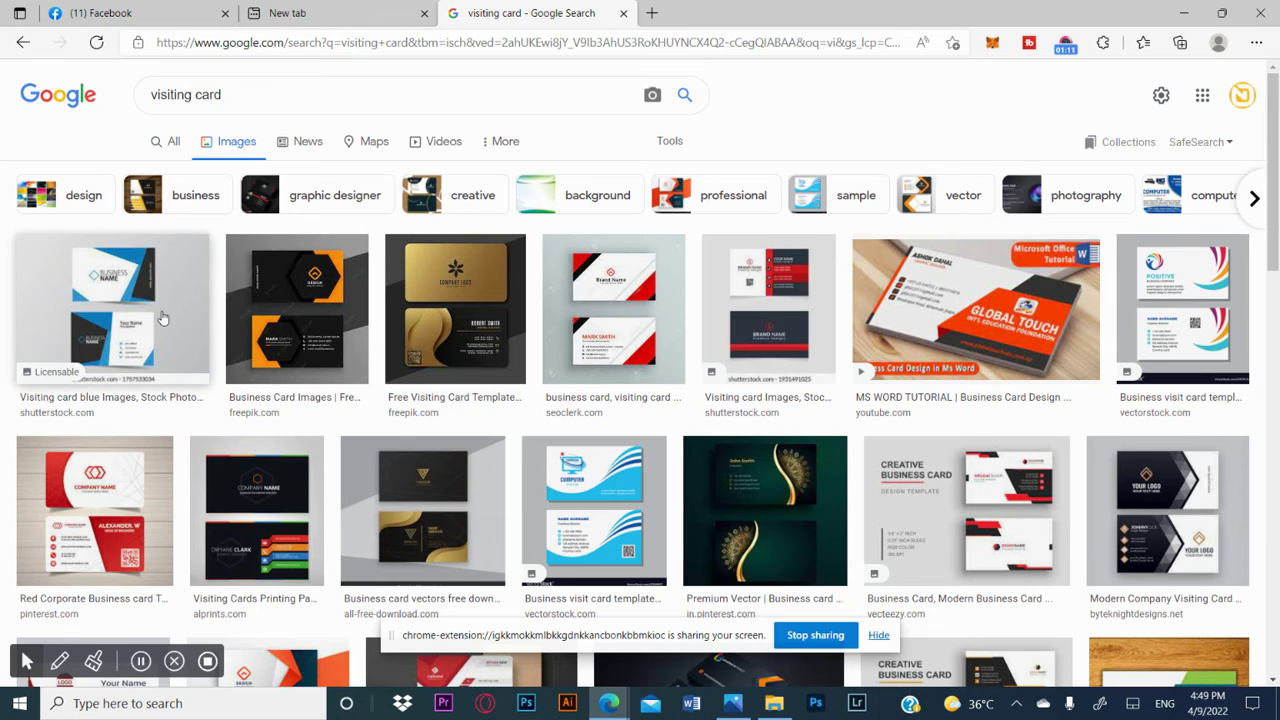
left_click(163, 317)
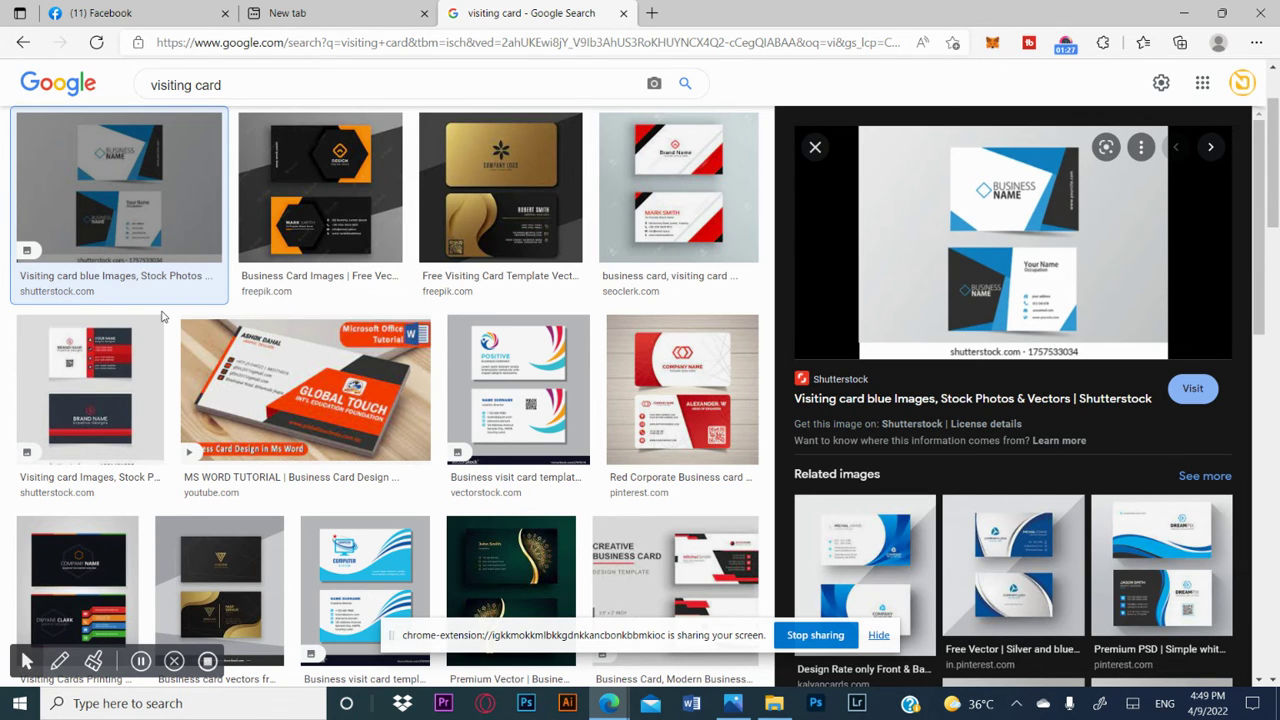
Step: Switch to Photoshop, hide the screen-sharing notice and close the floating Selective Tool palette
left_click(521, 714)
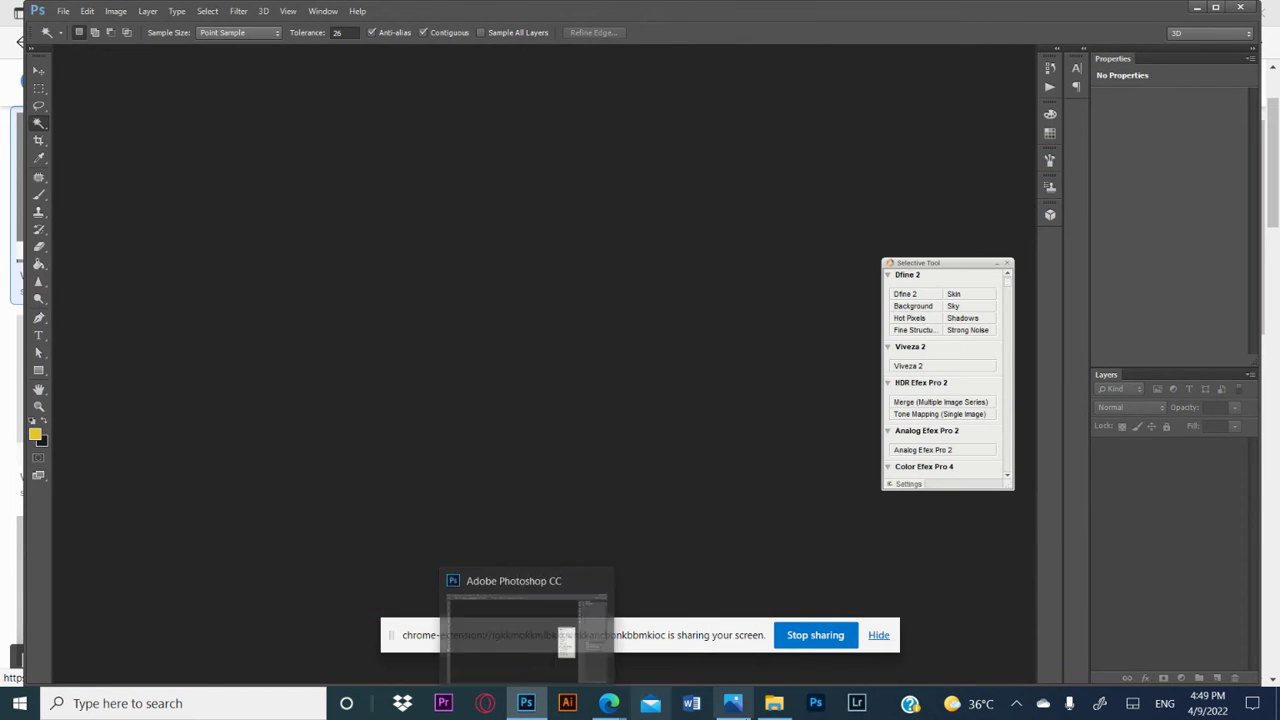
left_click(878, 635)
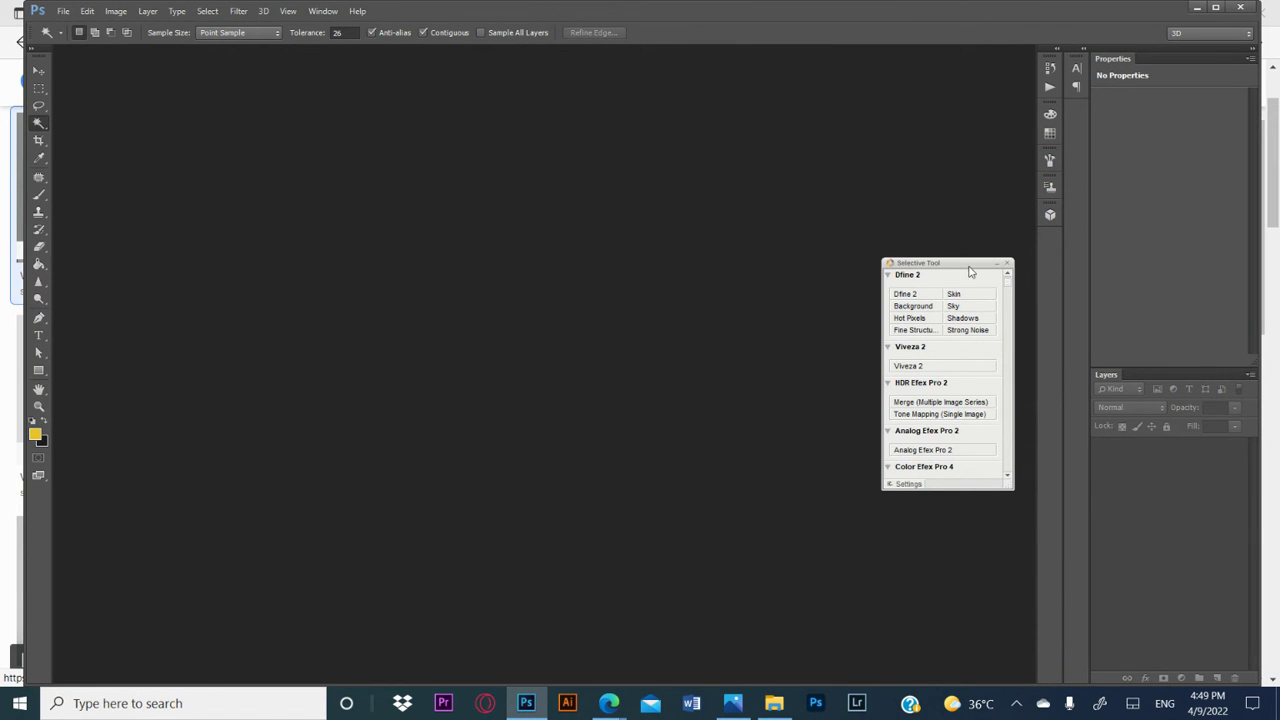
left_click(1008, 265)
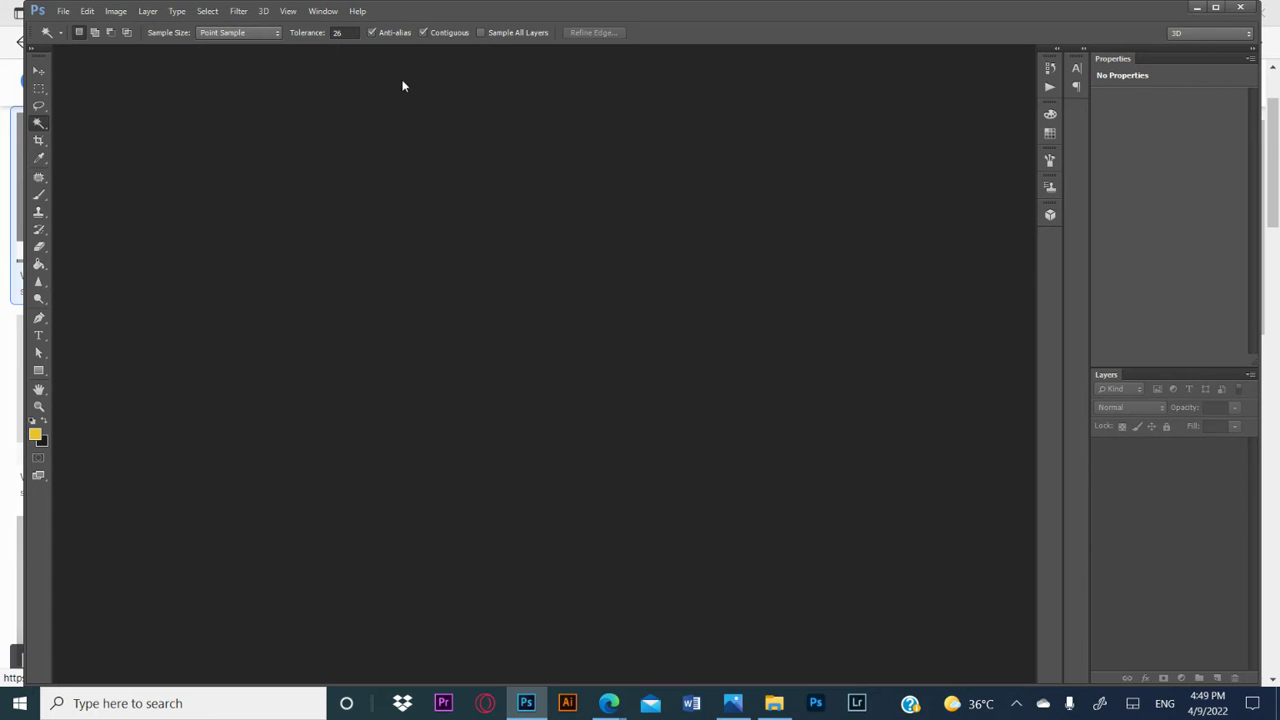
Step: Create a new white document 3.5 by 2 inches at 300 pixels/inch in RGB Color mode
left_click(62, 11)
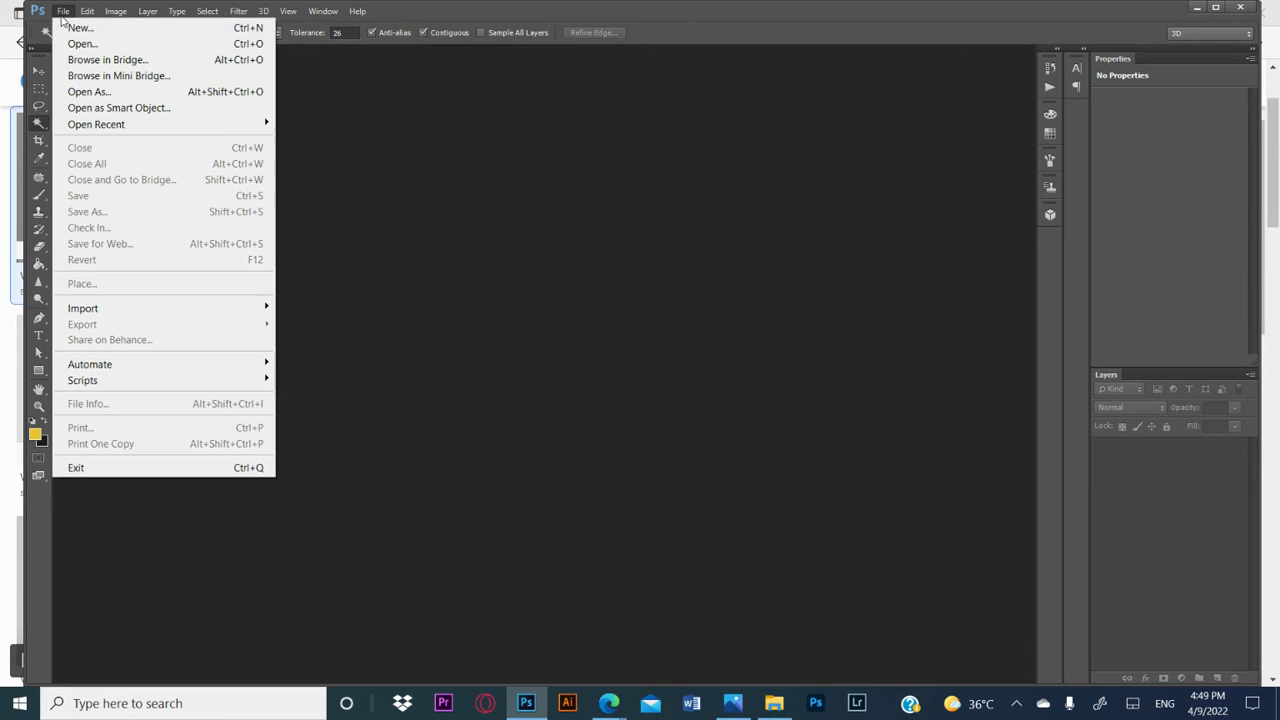
left_click(60, 26)
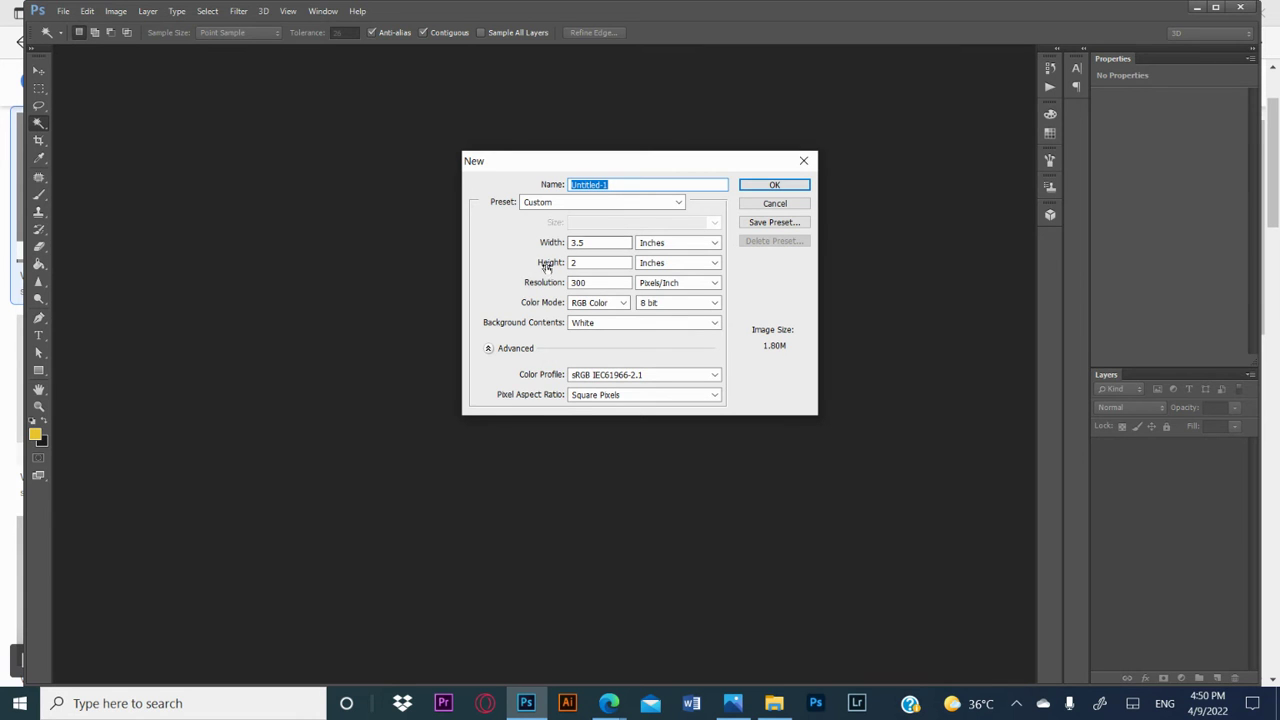
left_click(685, 246)
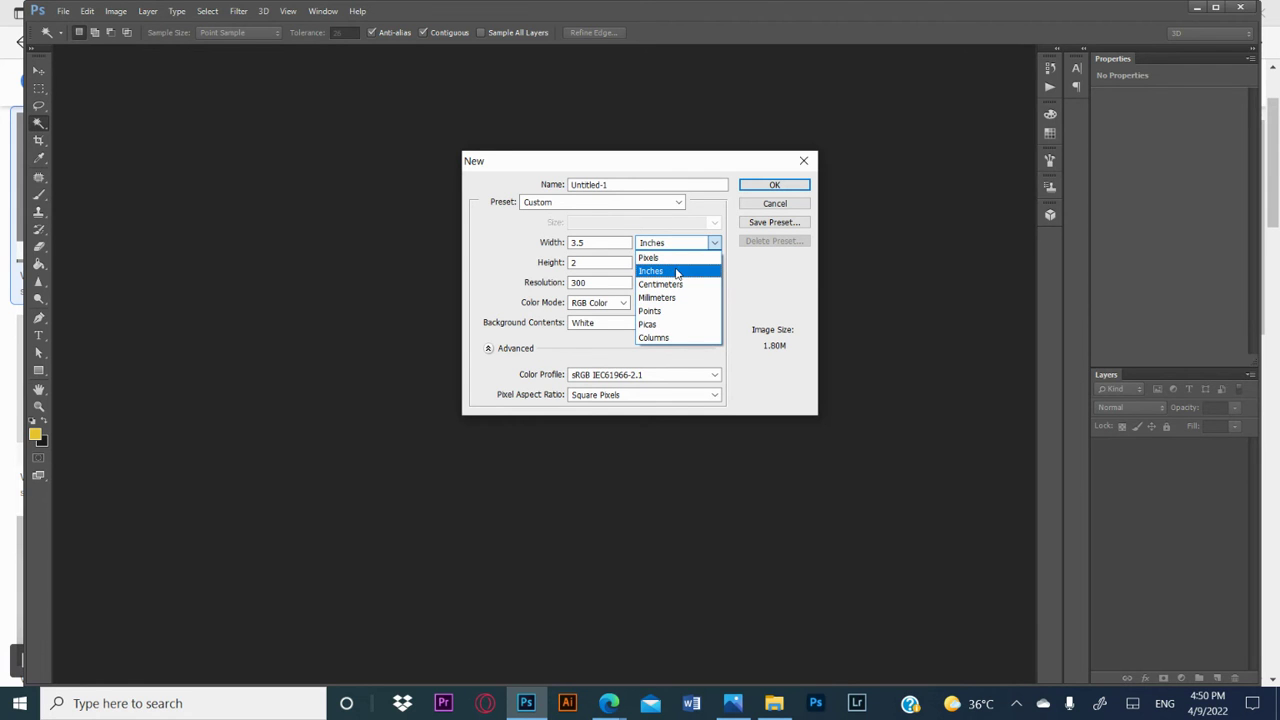
left_click(652, 271)
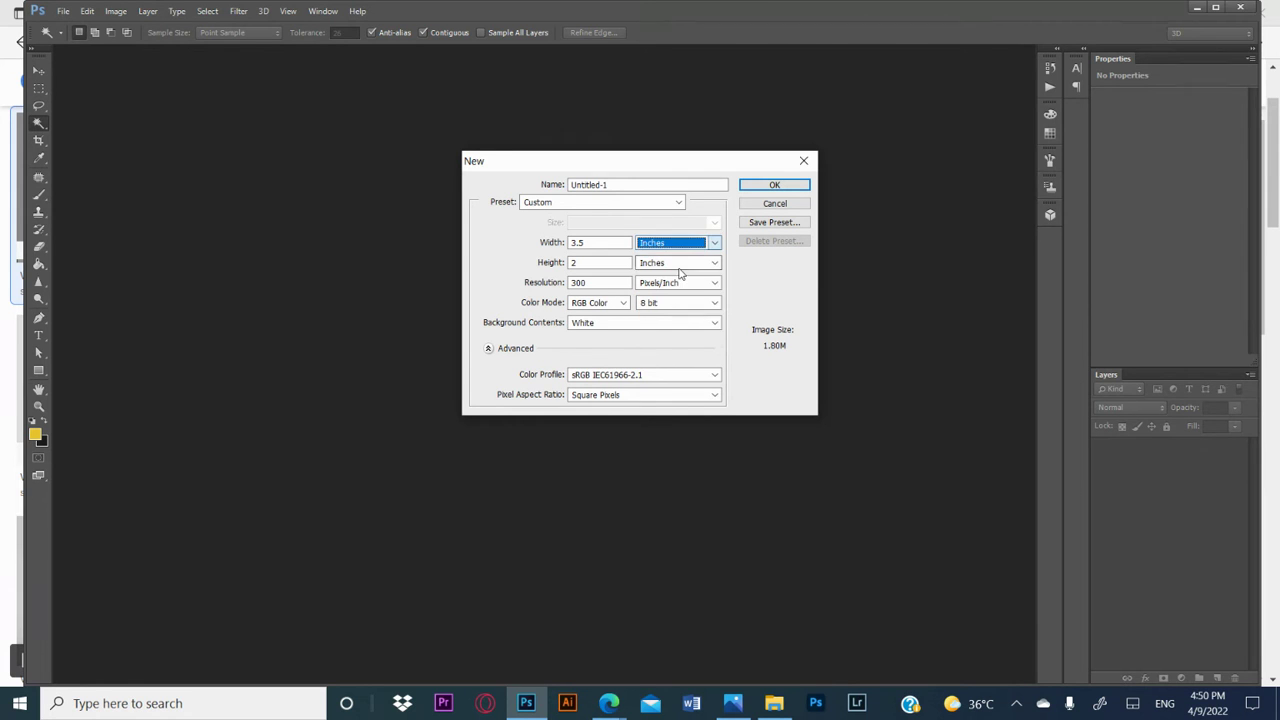
double_click(591, 283)
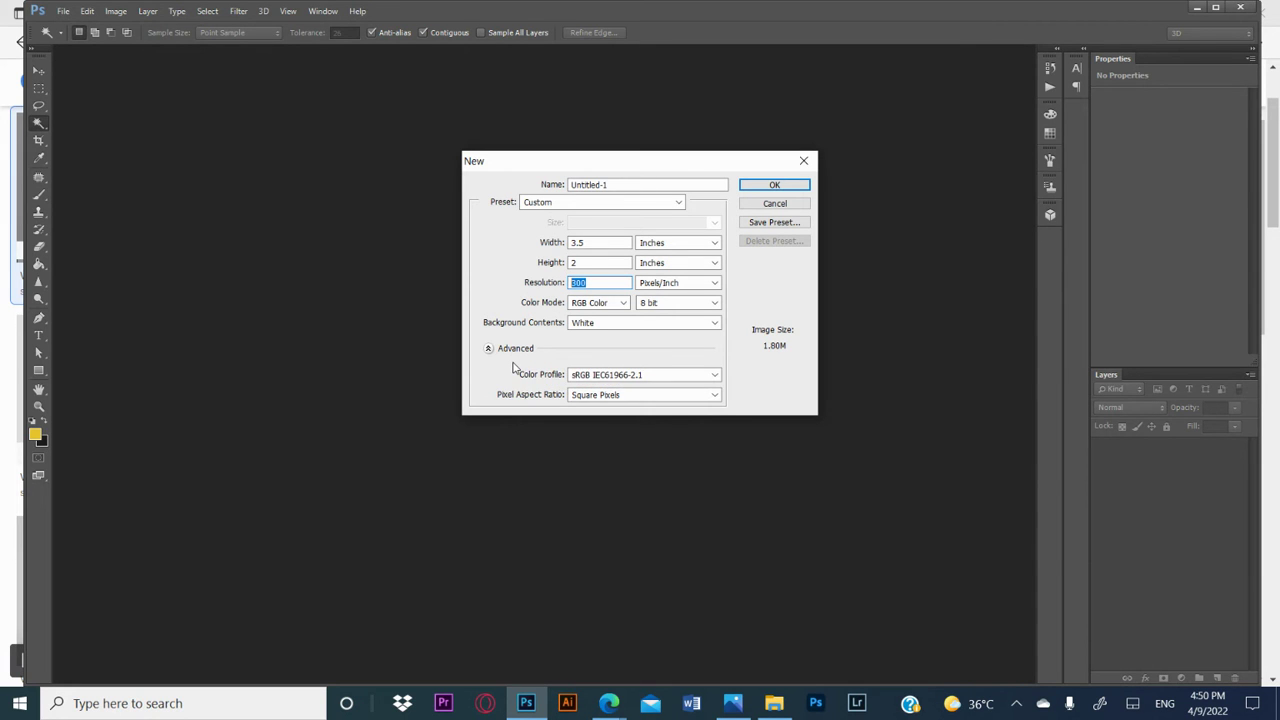
left_click(593, 303)
left_click(586, 347)
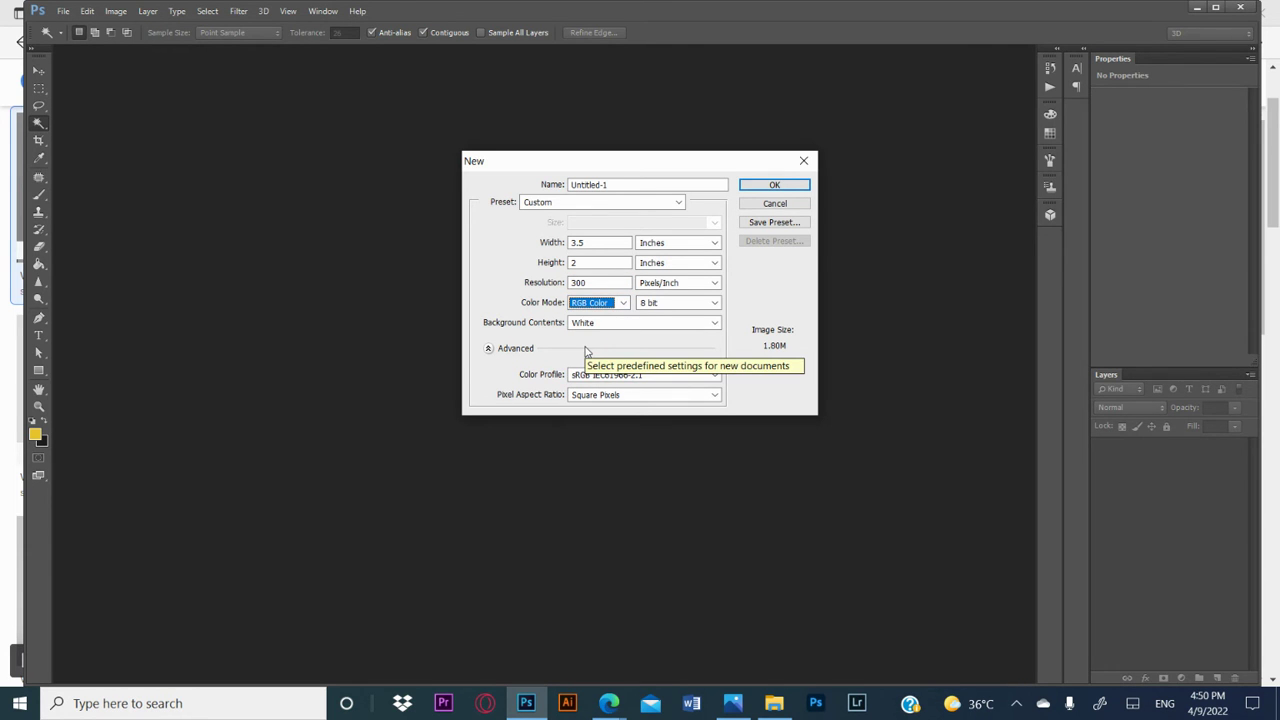
left_click(762, 189)
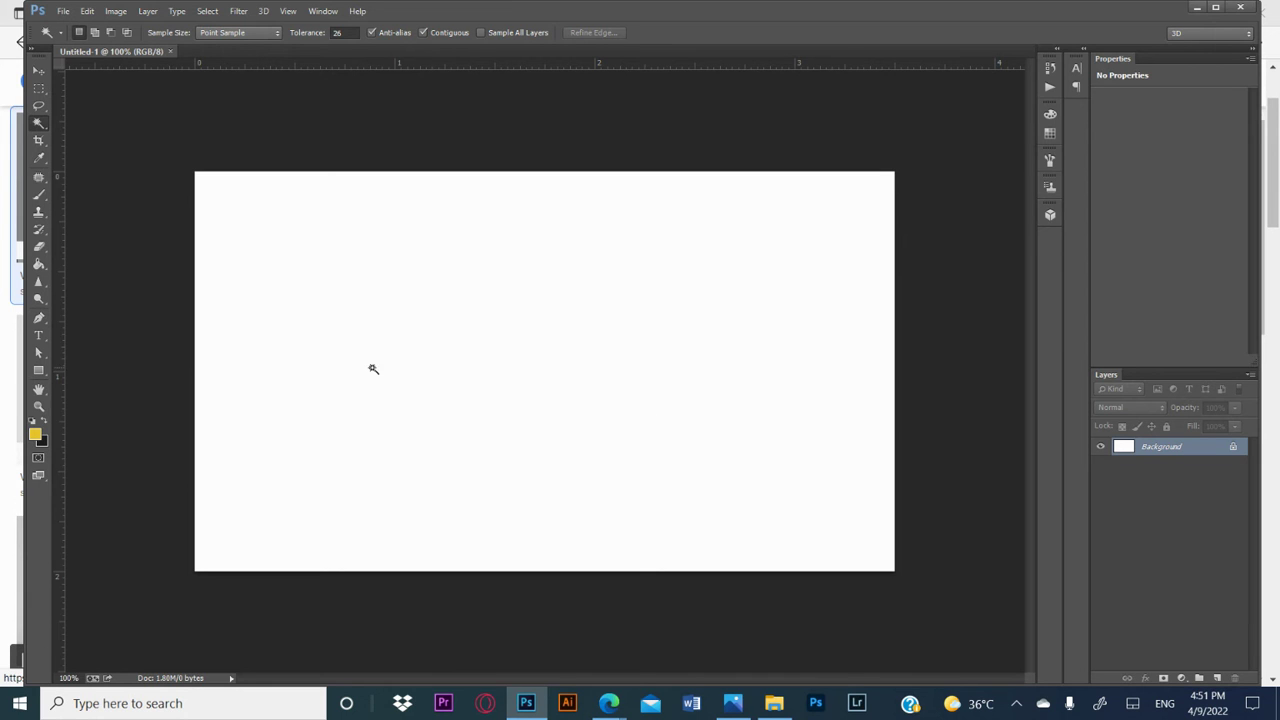
Step: Add the text NIFTYSPHERE in capitals on the canvas, in yellow 30 pt Century Gothic
left_click(40, 339)
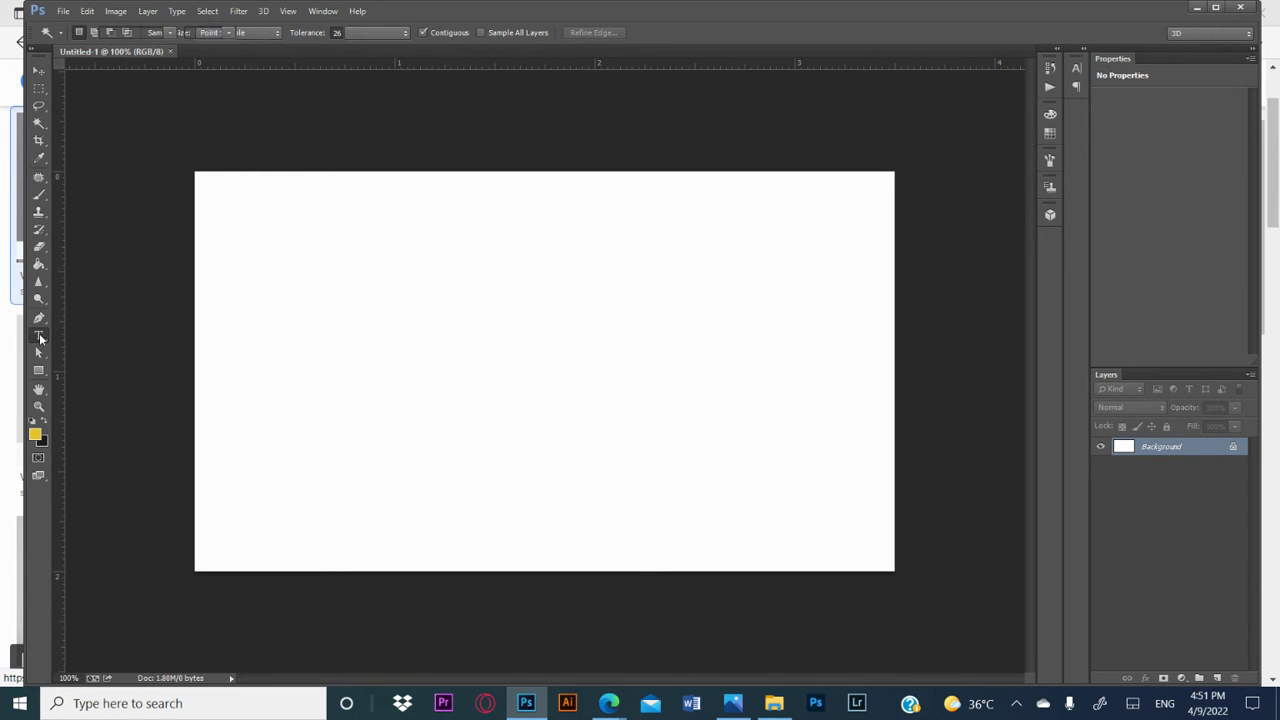
left_click(477, 352)
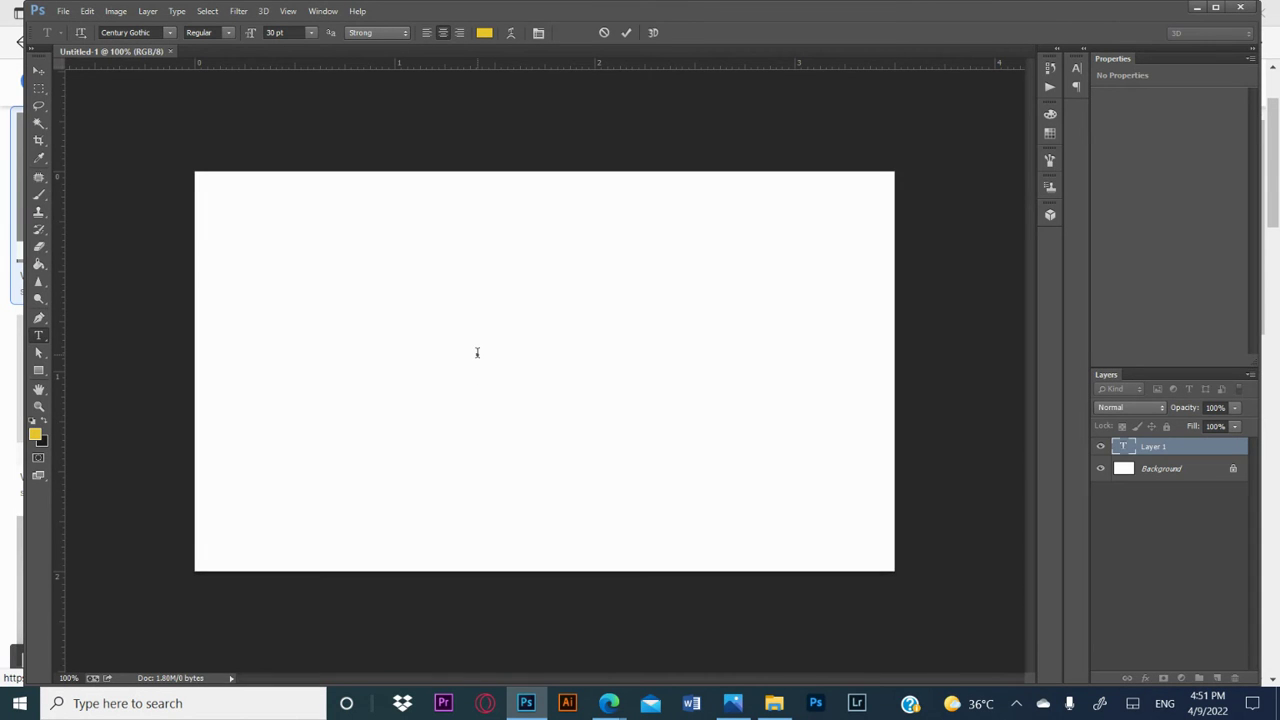
type("nifty")
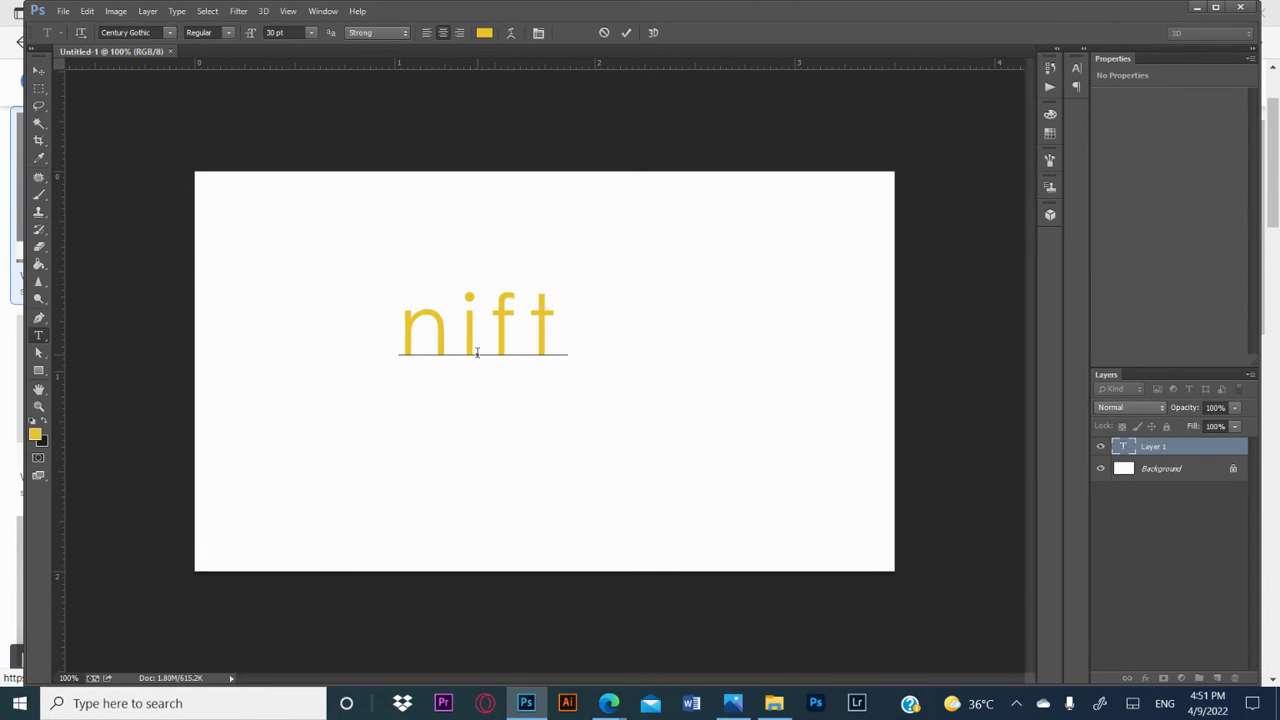
key("BackSpace")
key("BackSpace")
key("BackSpace")
key("BackSpace")
key("BackSpace")
type("NIFTYSPHERE")
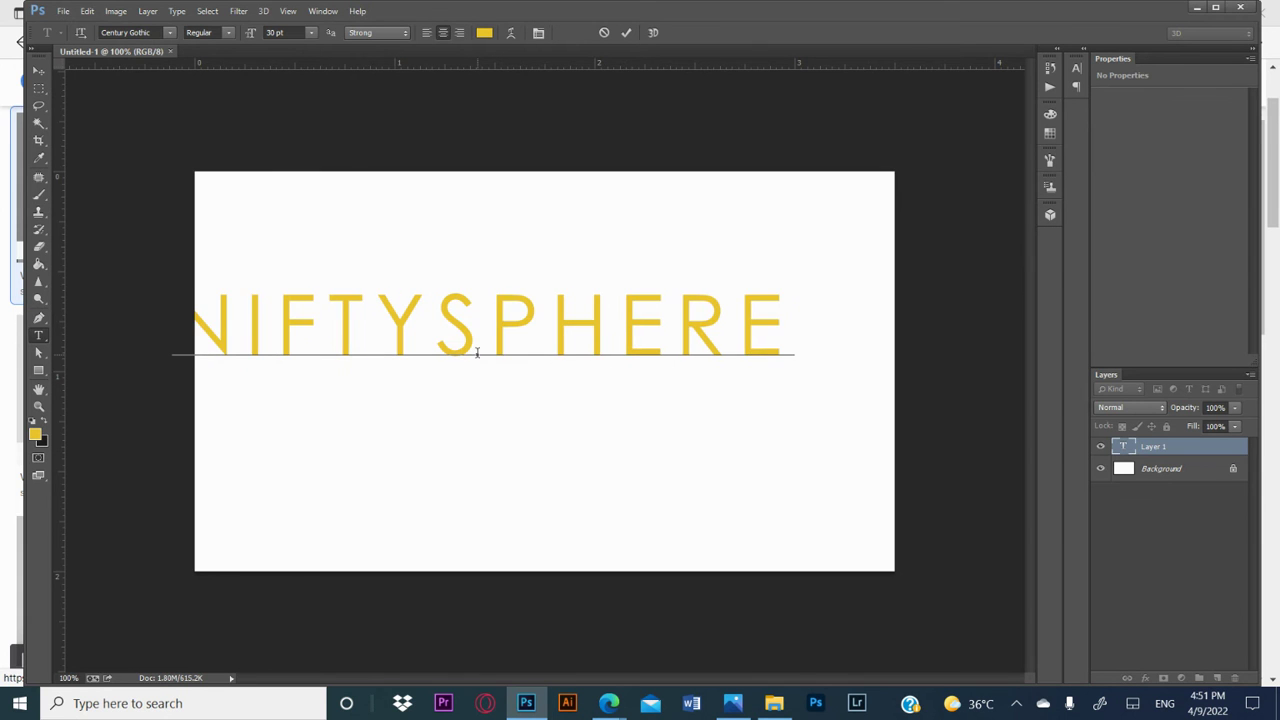
Step: Reposition the NIFTYSPHERE text fully inside the card near its centre, and briefly hide and show its layer
left_click(39, 71)
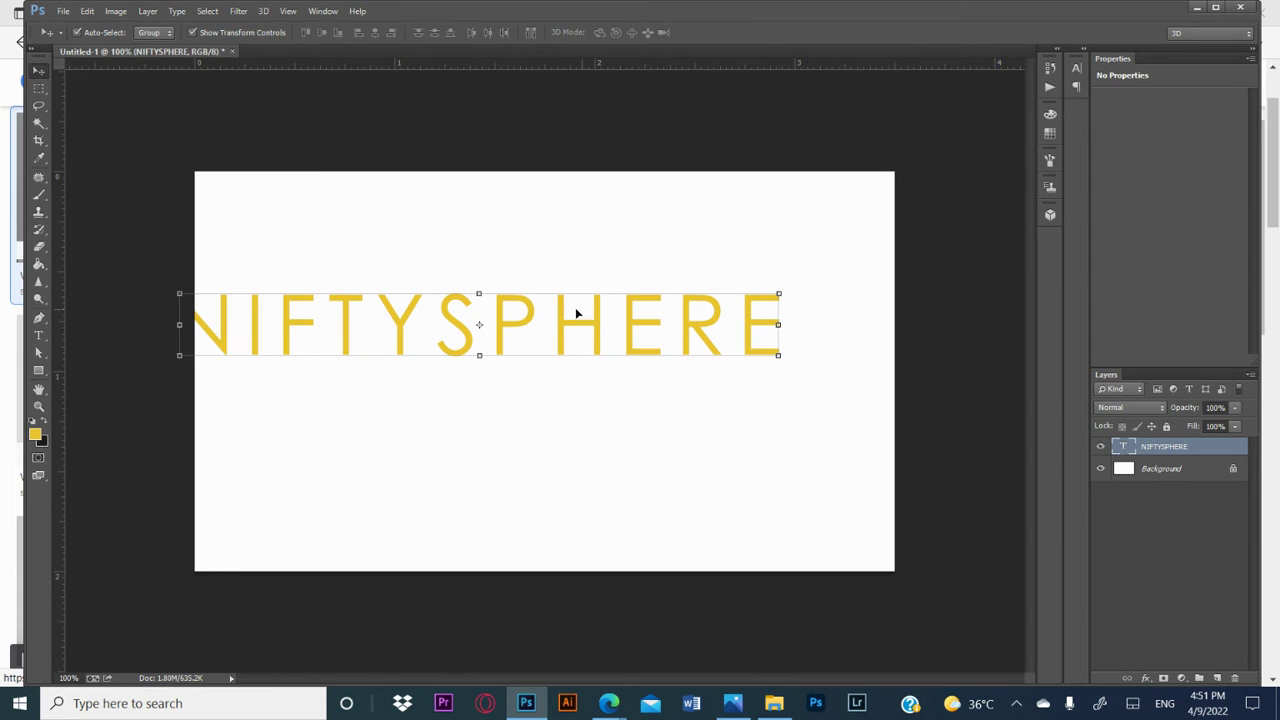
left_click_drag(585, 340, 663, 337)
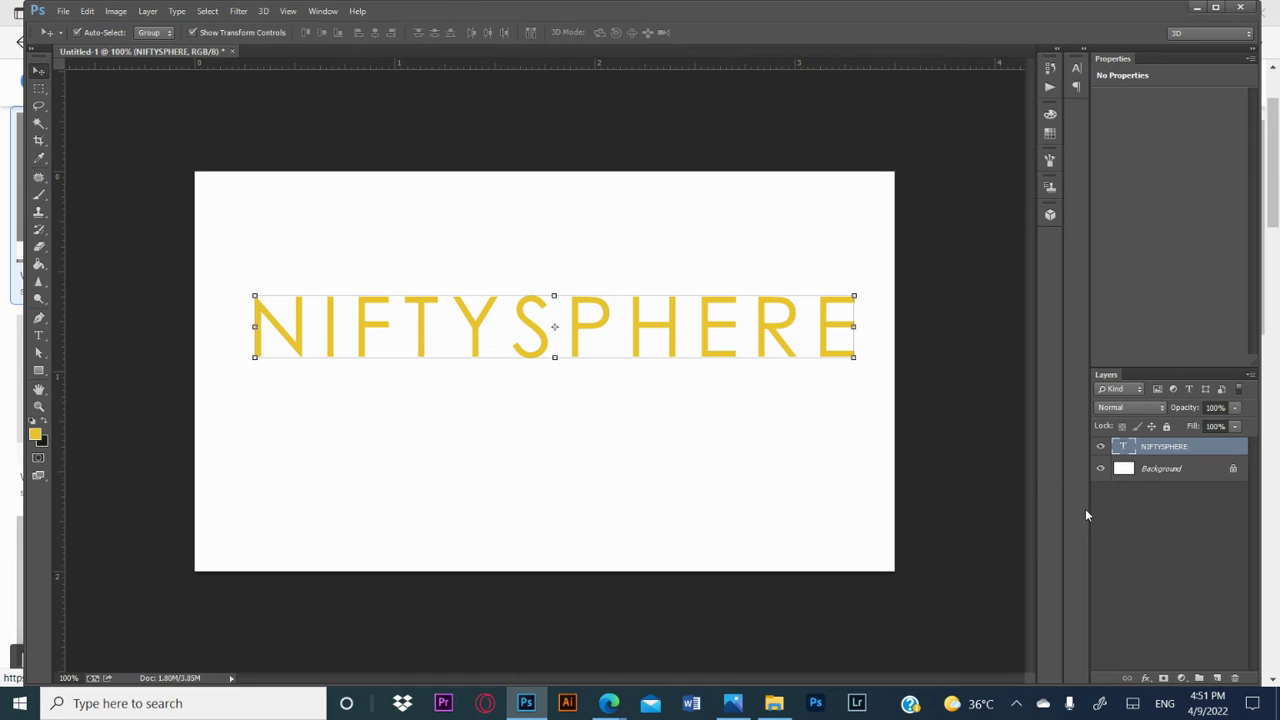
left_click(1101, 447)
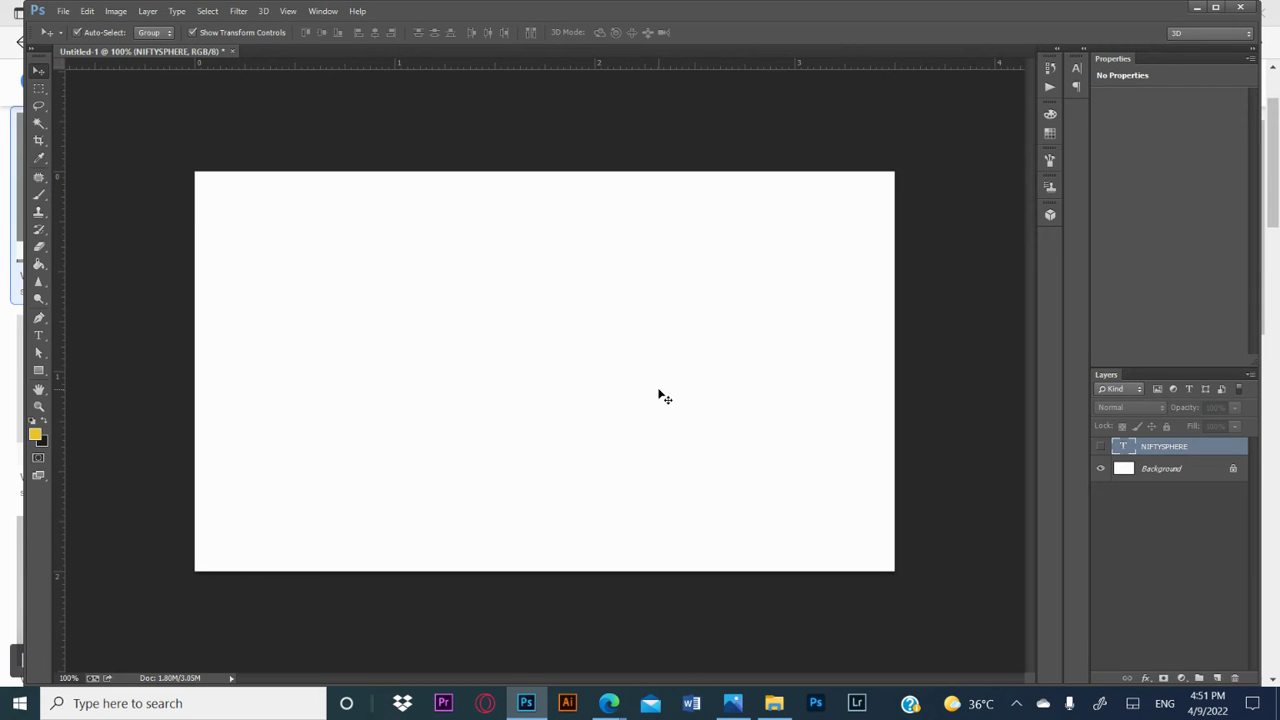
left_click(1100, 447)
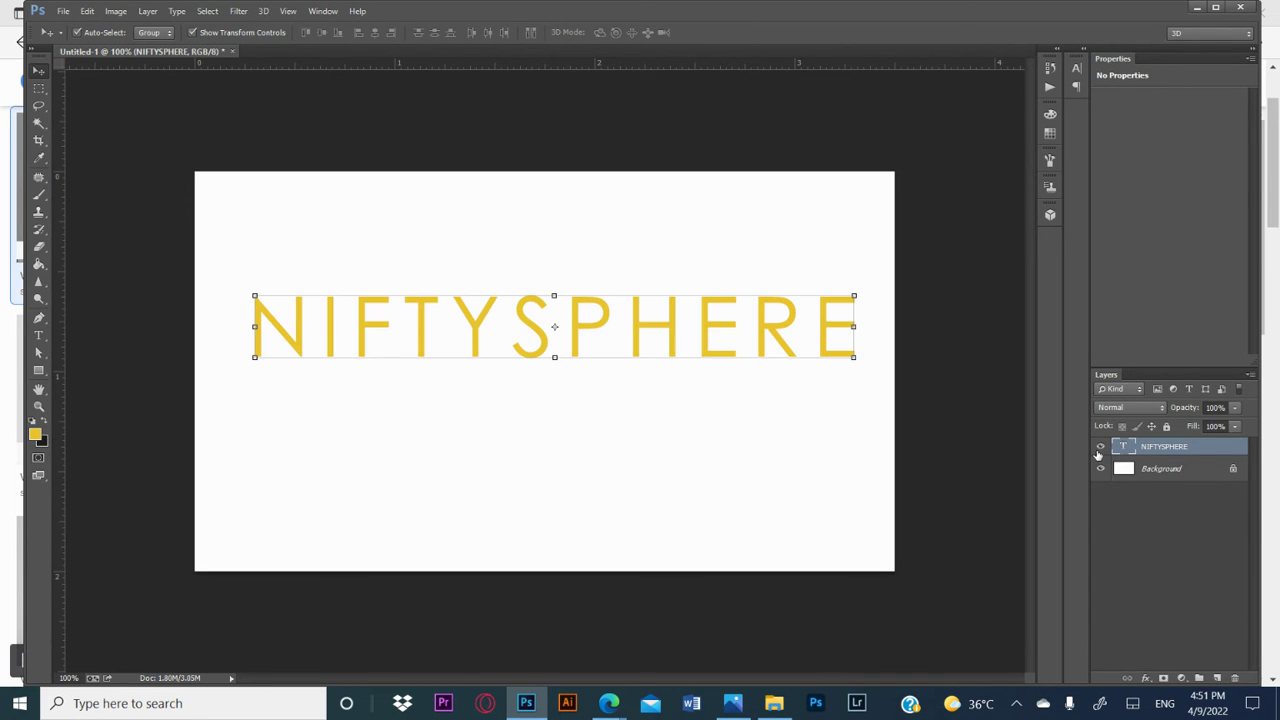
left_click_drag(706, 296, 706, 307)
key("Return")
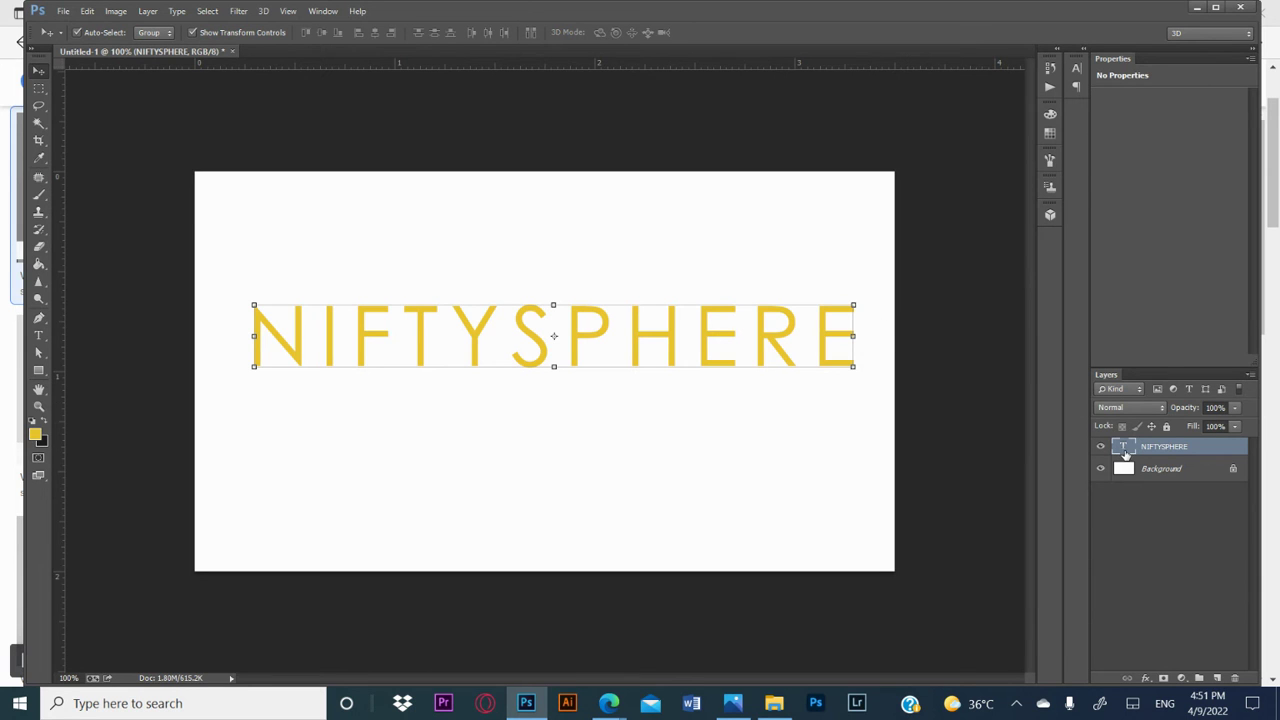
Step: Select all the NIFTYSPHERE text, try a size of 8 pt, and set its font size to 12 pt
double_click(1125, 448)
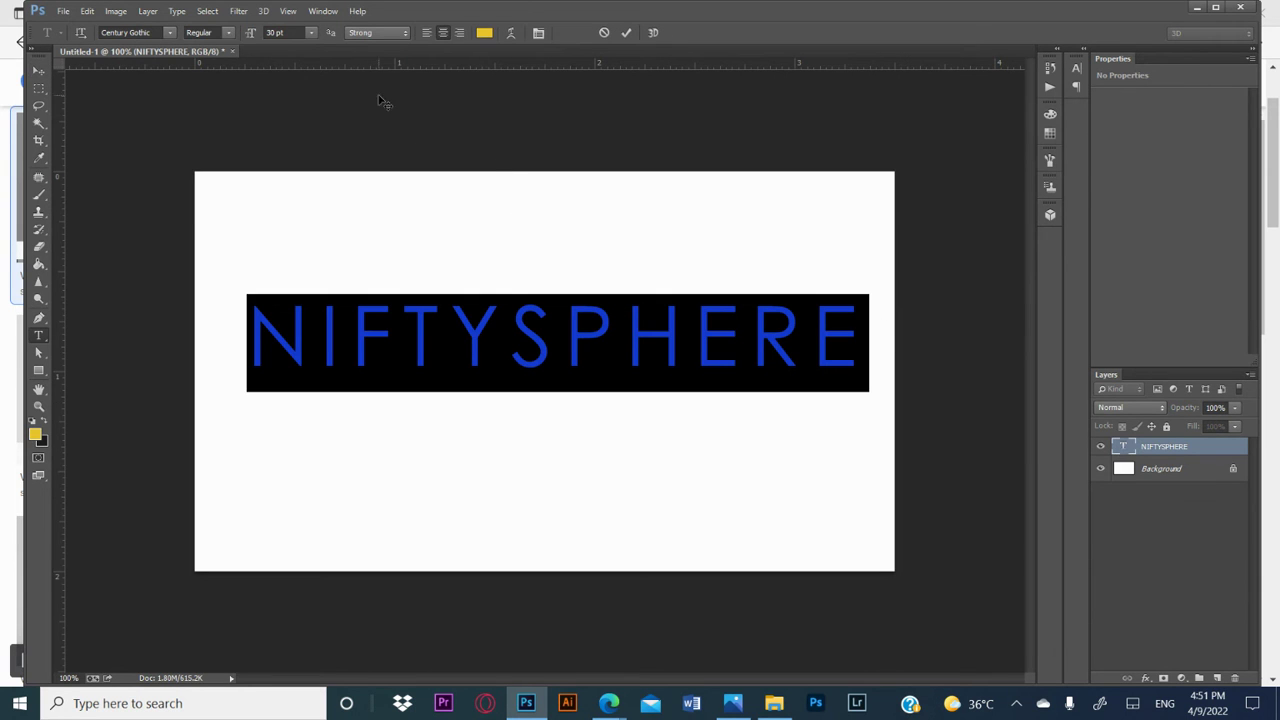
left_click(312, 34)
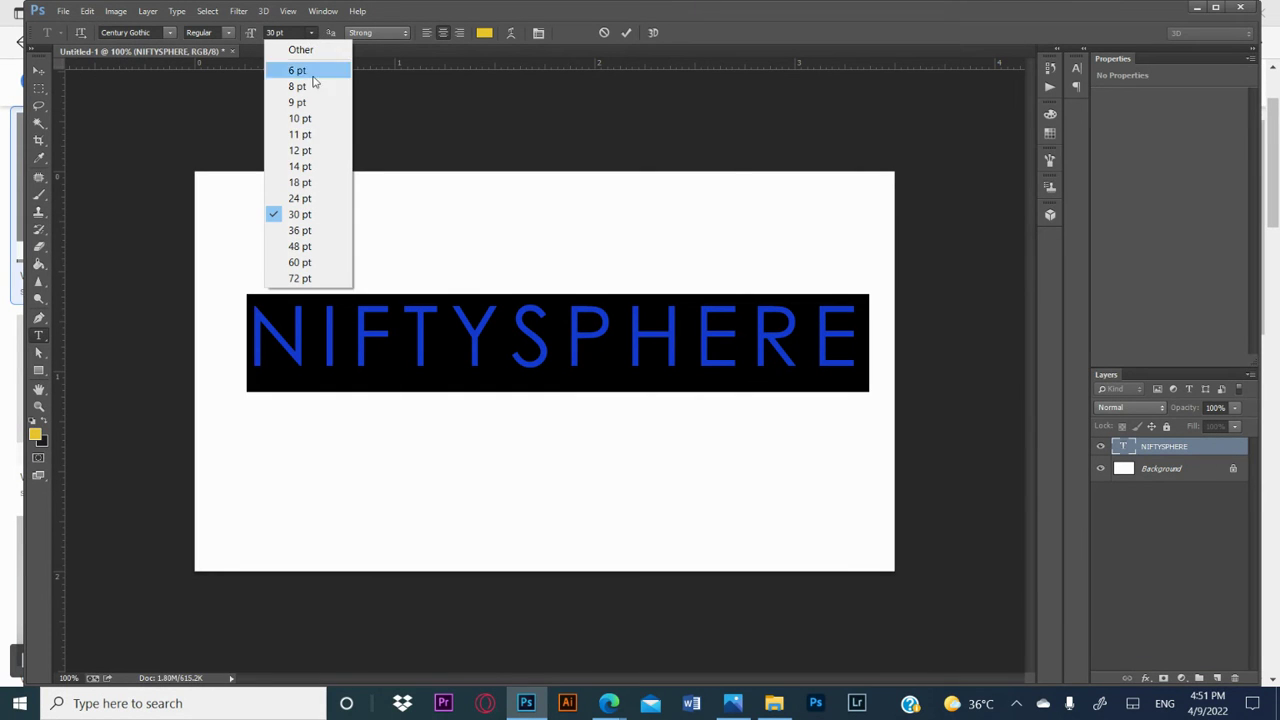
left_click(317, 150)
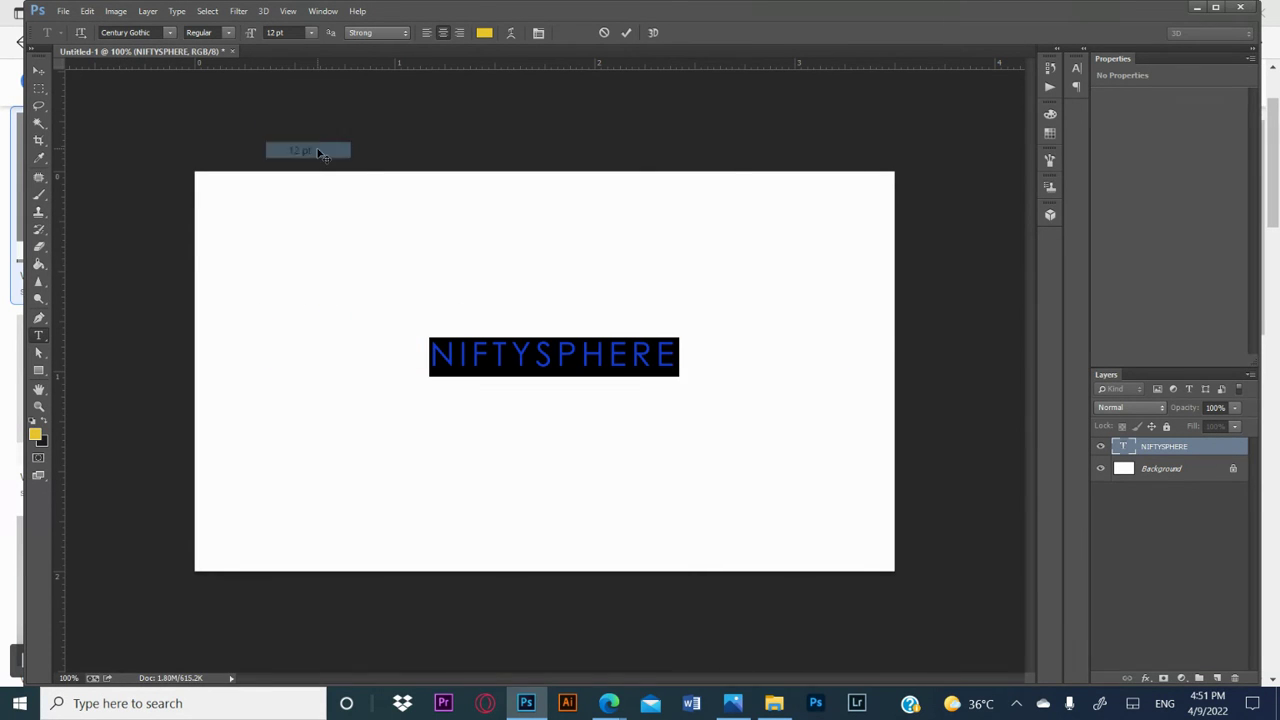
left_click(309, 33)
left_click(312, 87)
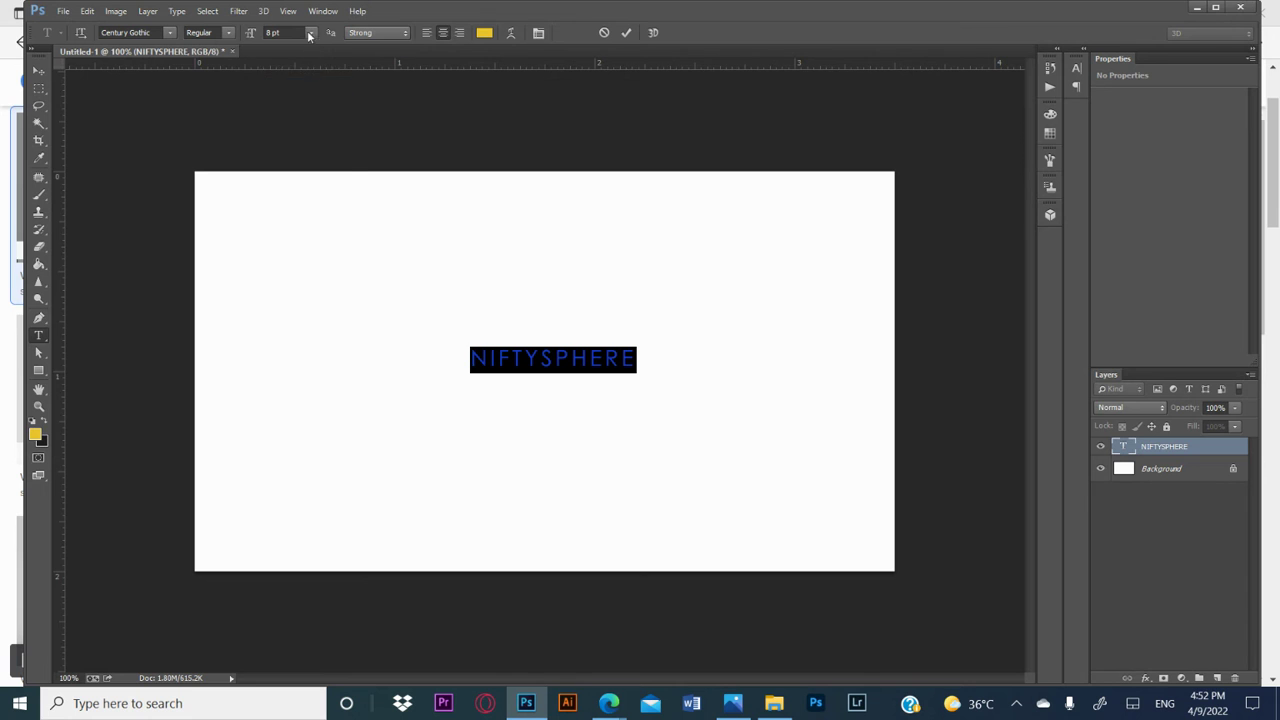
left_click(310, 34)
left_click(322, 155)
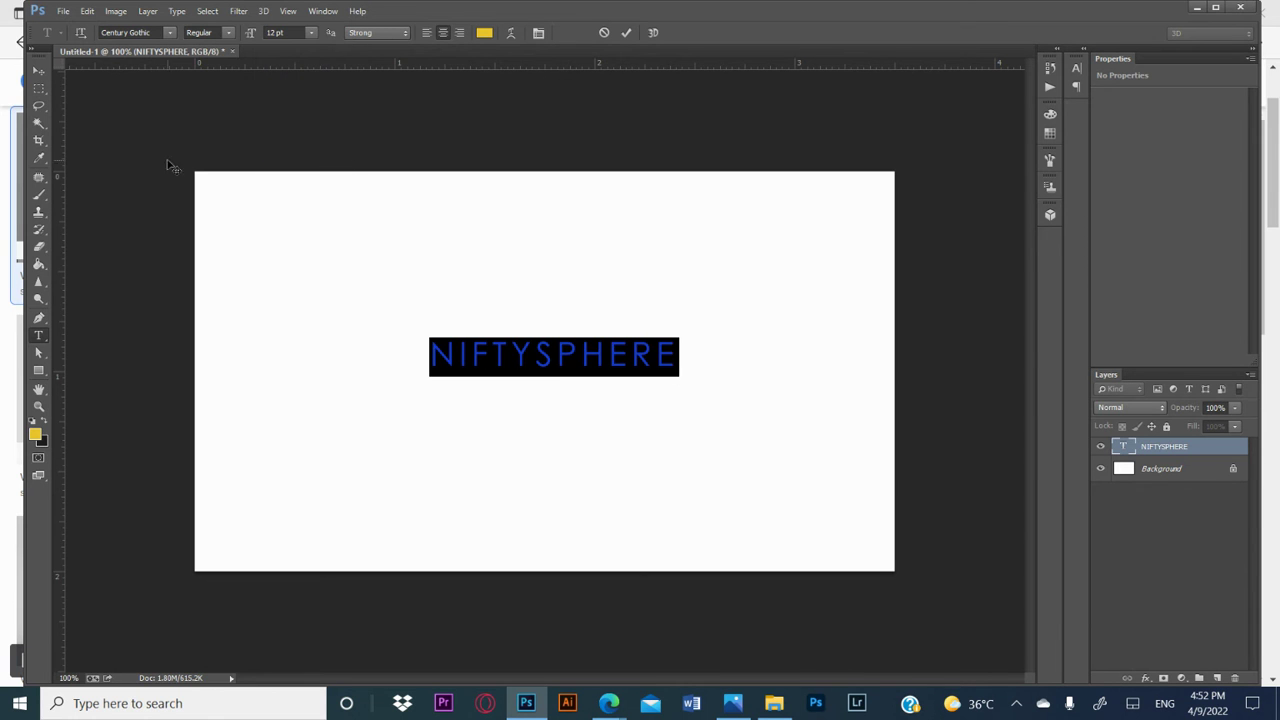
Step: Move the NIFTYSPHERE text up above the card's centre, and briefly turn the transform controls off and on
left_click(39, 71)
left_click_drag(629, 362, 634, 309)
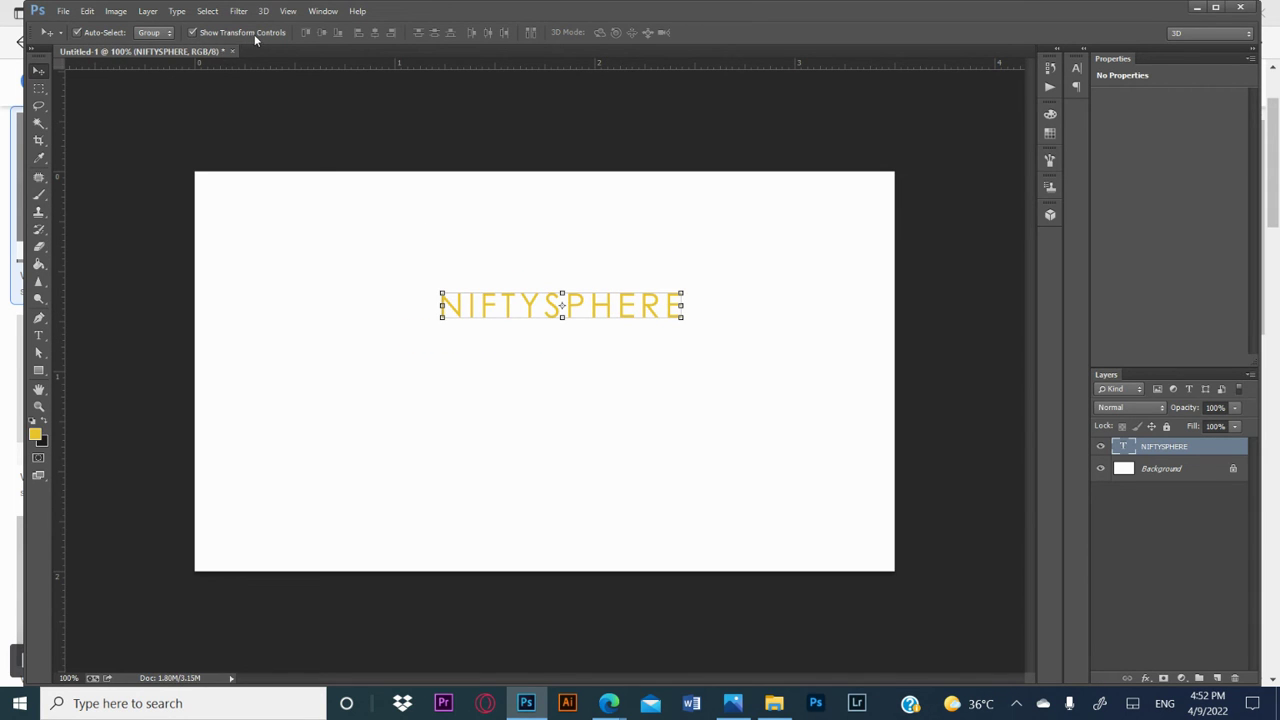
left_click(192, 33)
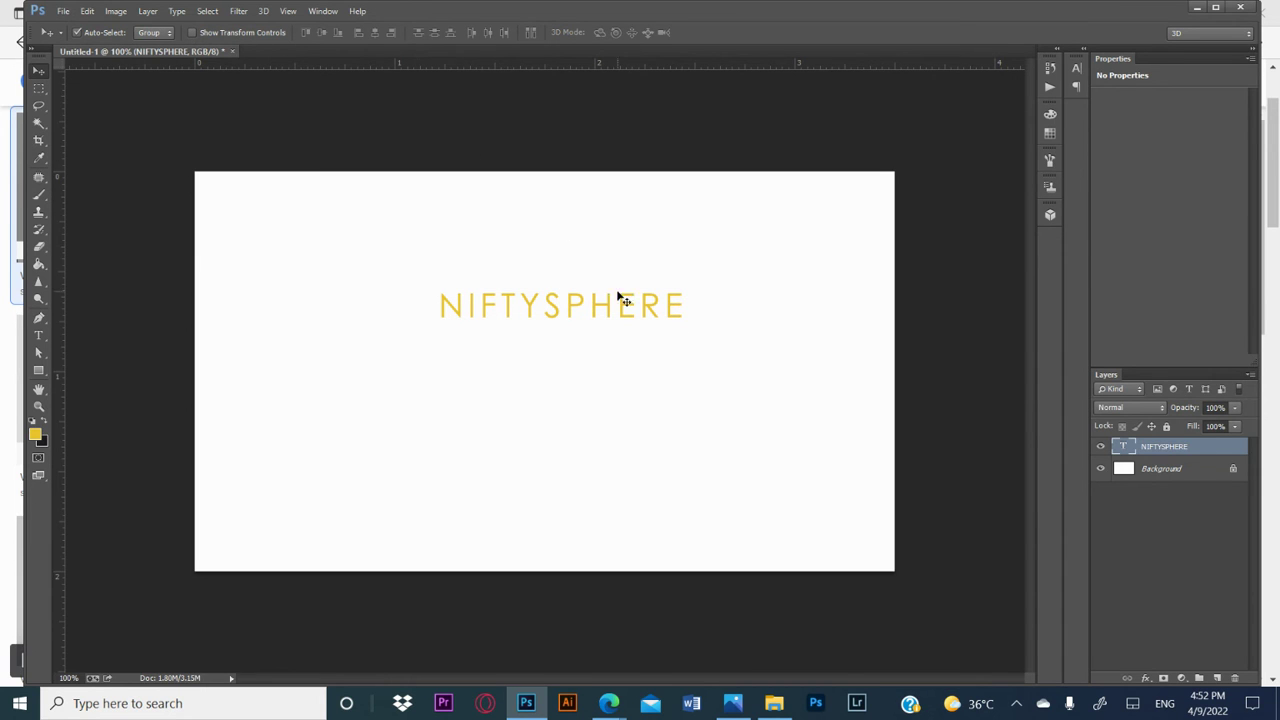
left_click(192, 33)
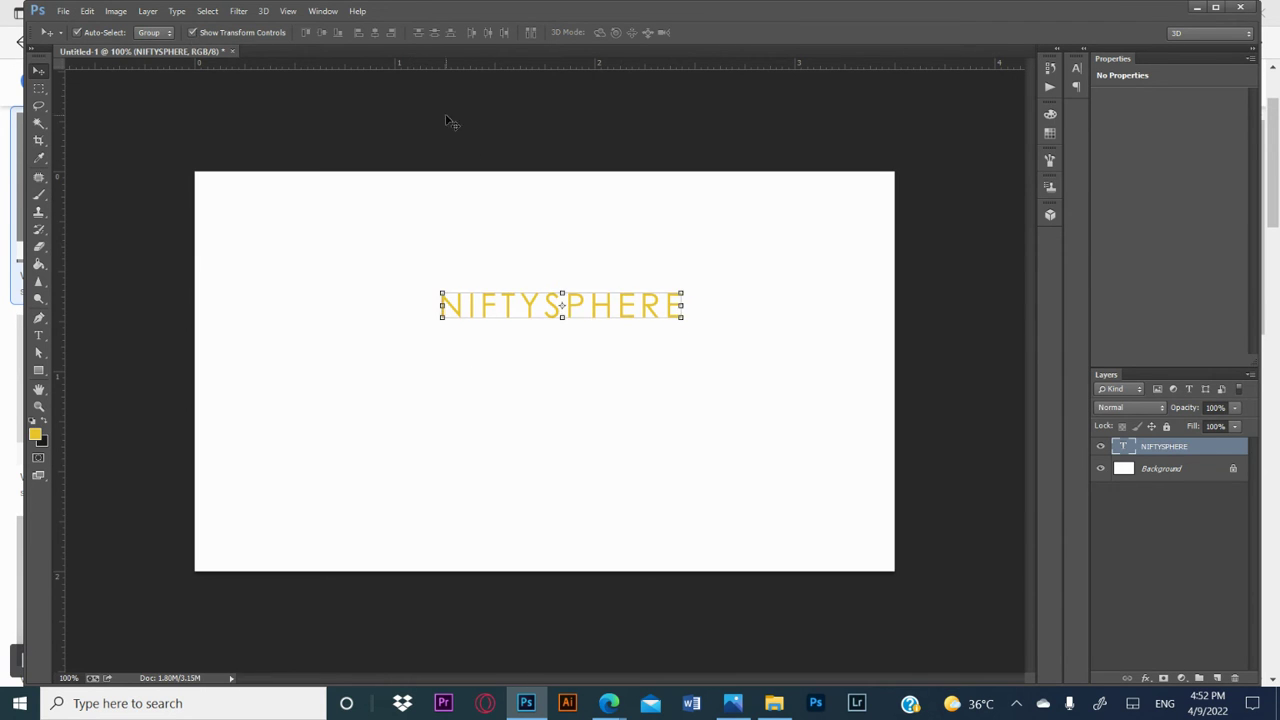
Step: Scale the NIFTYSPHERE text down slightly to about 11.4 pt and move it slightly down and left
left_click(640, 322)
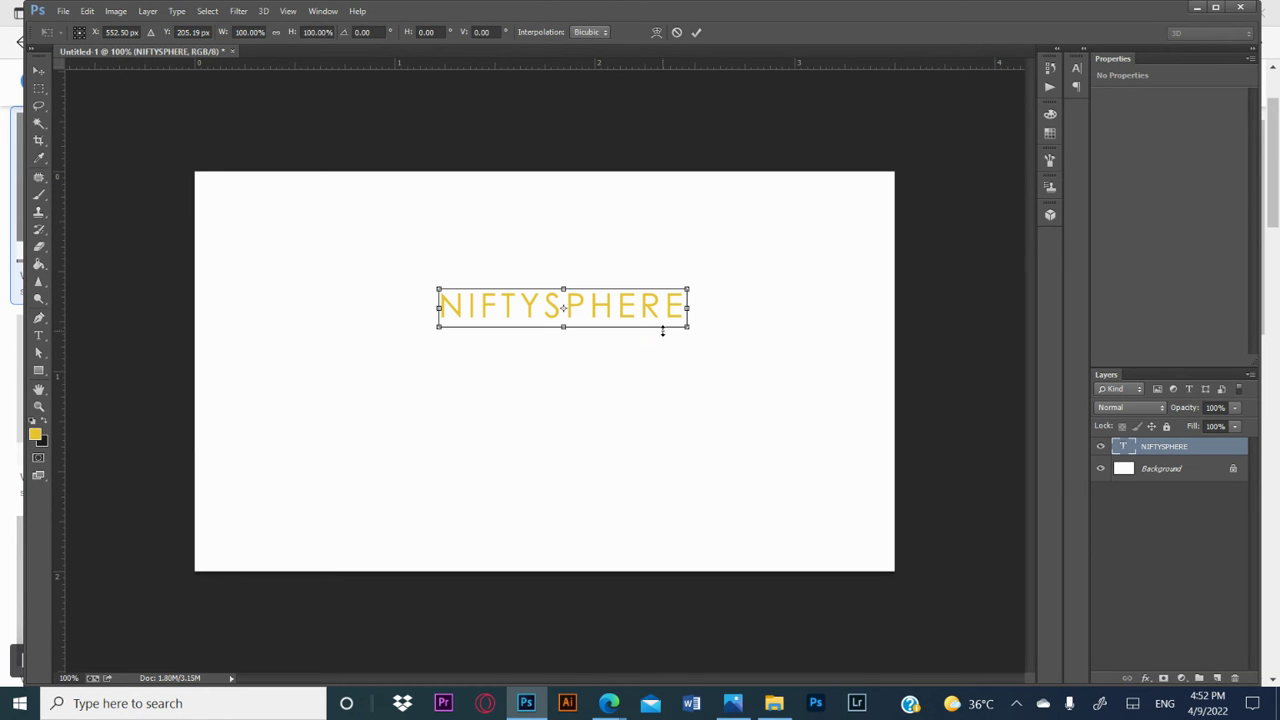
mouse_move(686, 327)
left_mouse_down()
mouse_move(903, 386)
mouse_move(580, 343)
mouse_move(862, 335)
mouse_move(948, 366)
mouse_move(778, 332)
mouse_move(672, 330)
left_mouse_up()
key("Return")
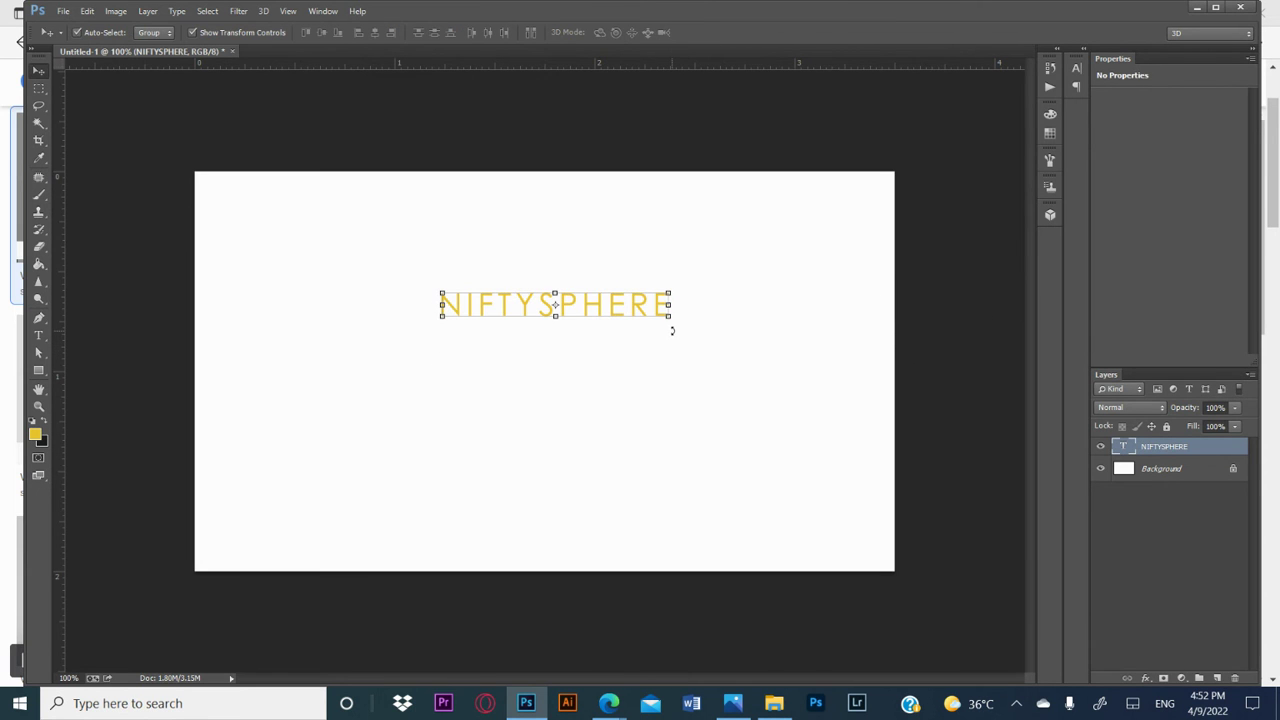
left_click_drag(556, 302, 540, 320)
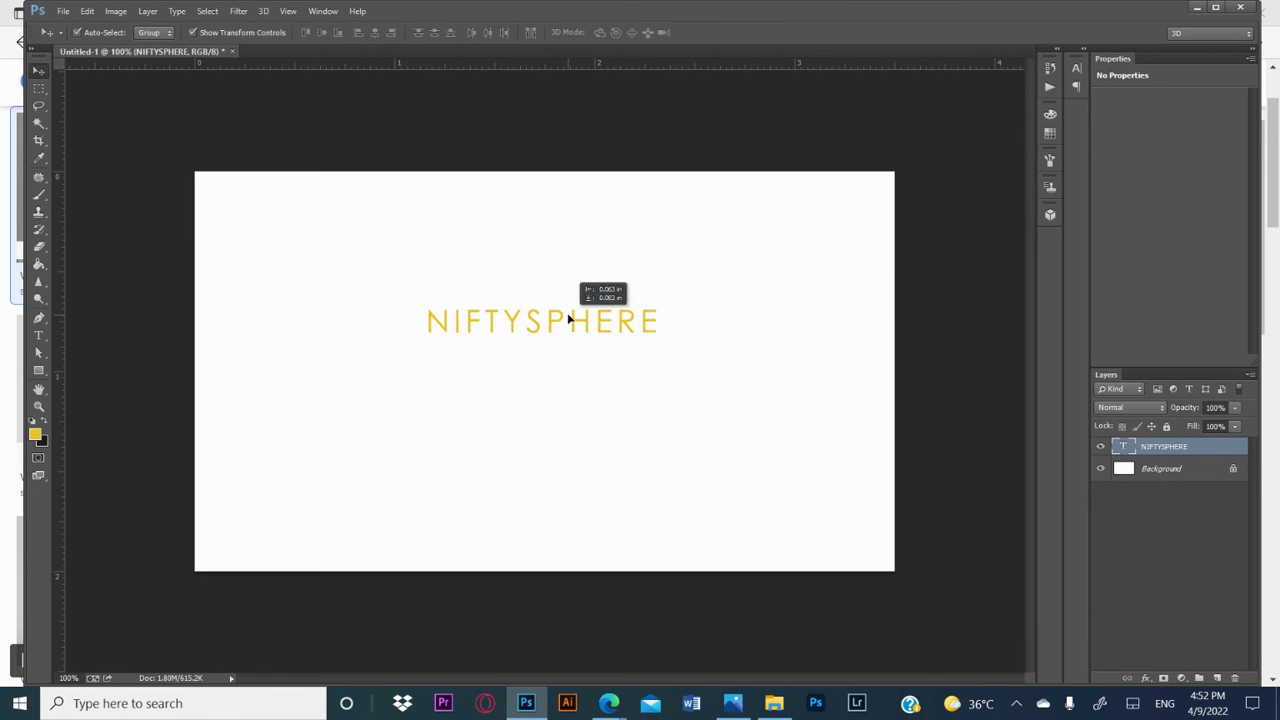
Step: Recolour the NIFTYSPHERE text to red #ea2e32 and shift it horizontally to the right on the card
double_click(1127, 447)
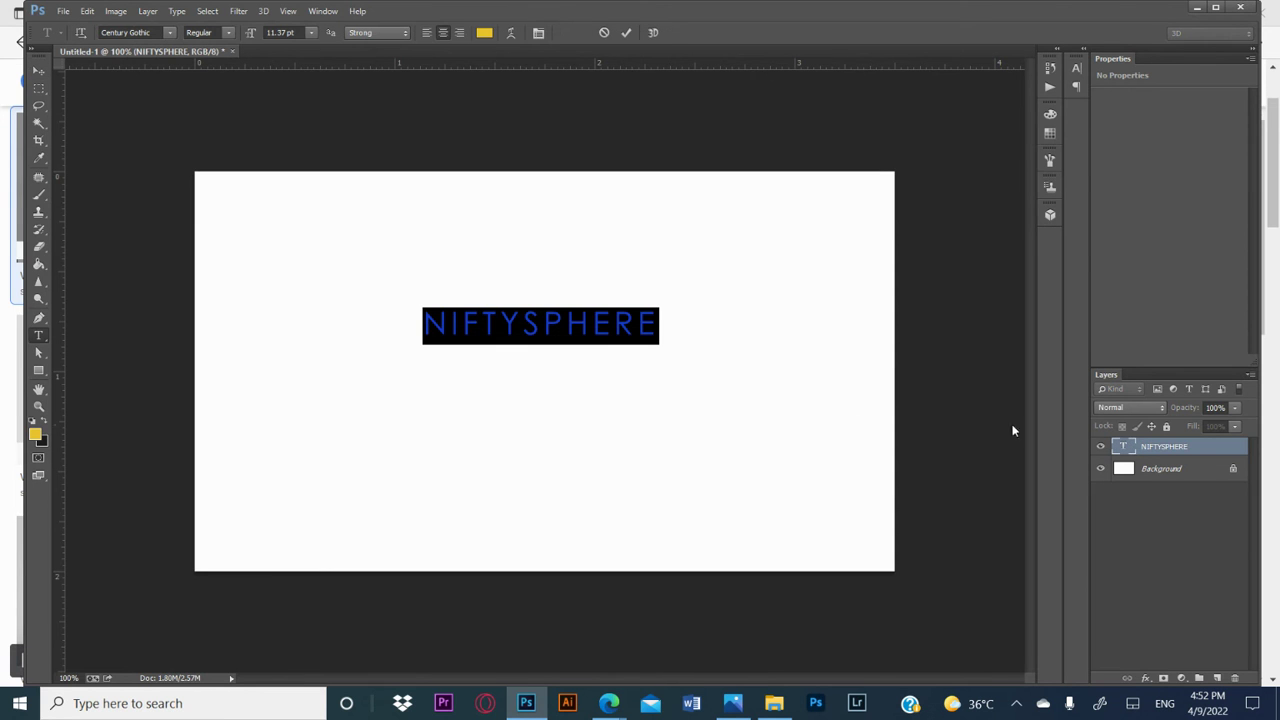
left_click(482, 33)
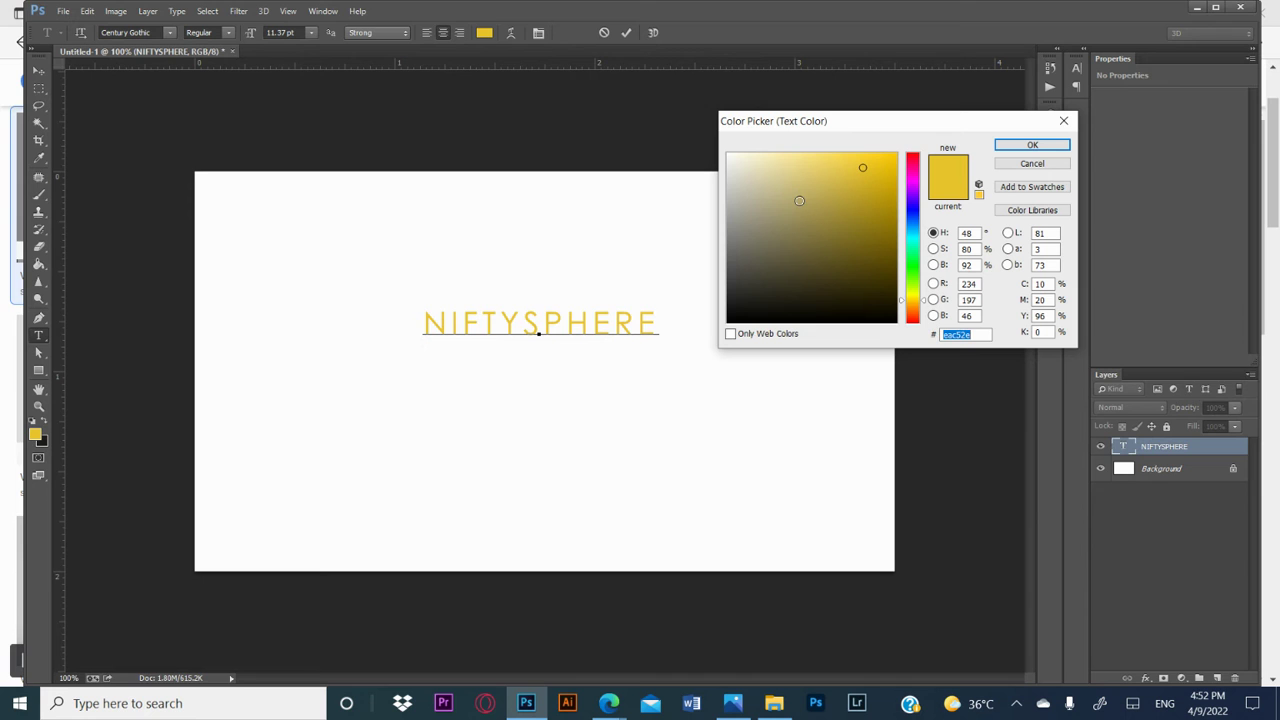
left_click(918, 158)
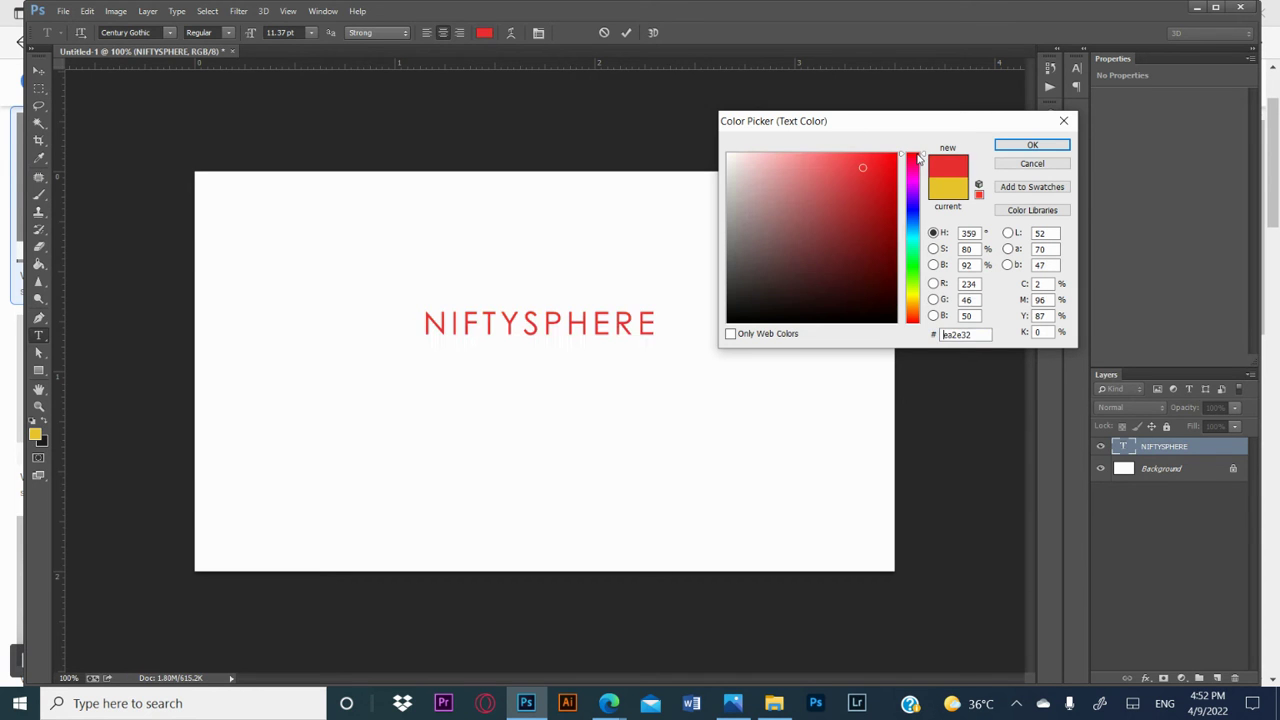
left_click(1035, 145)
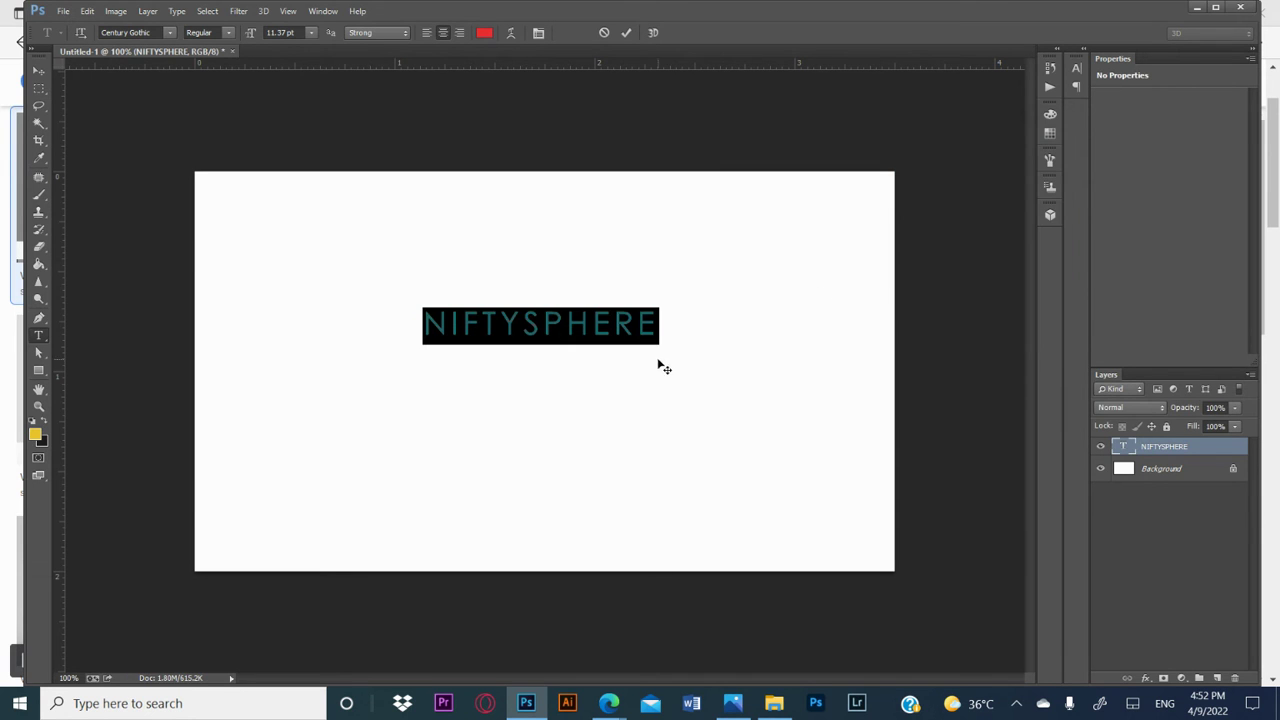
left_click(39, 71)
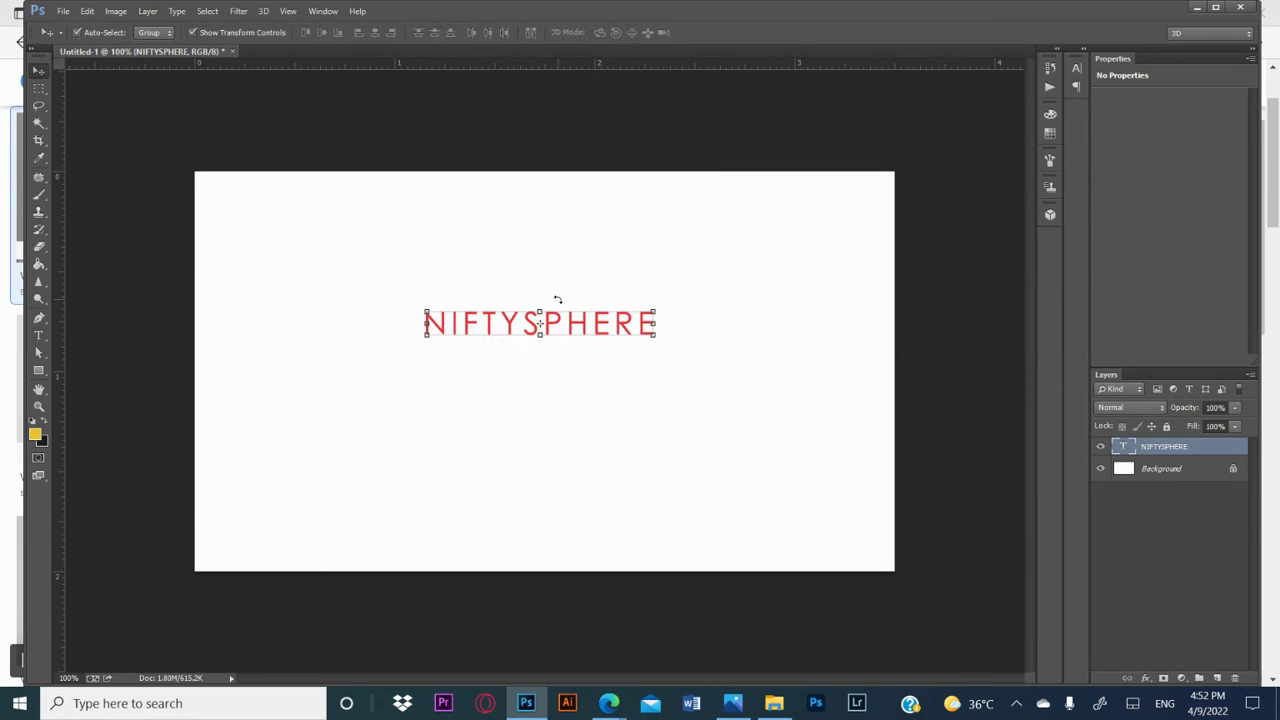
left_click_drag(619, 333, 671, 332)
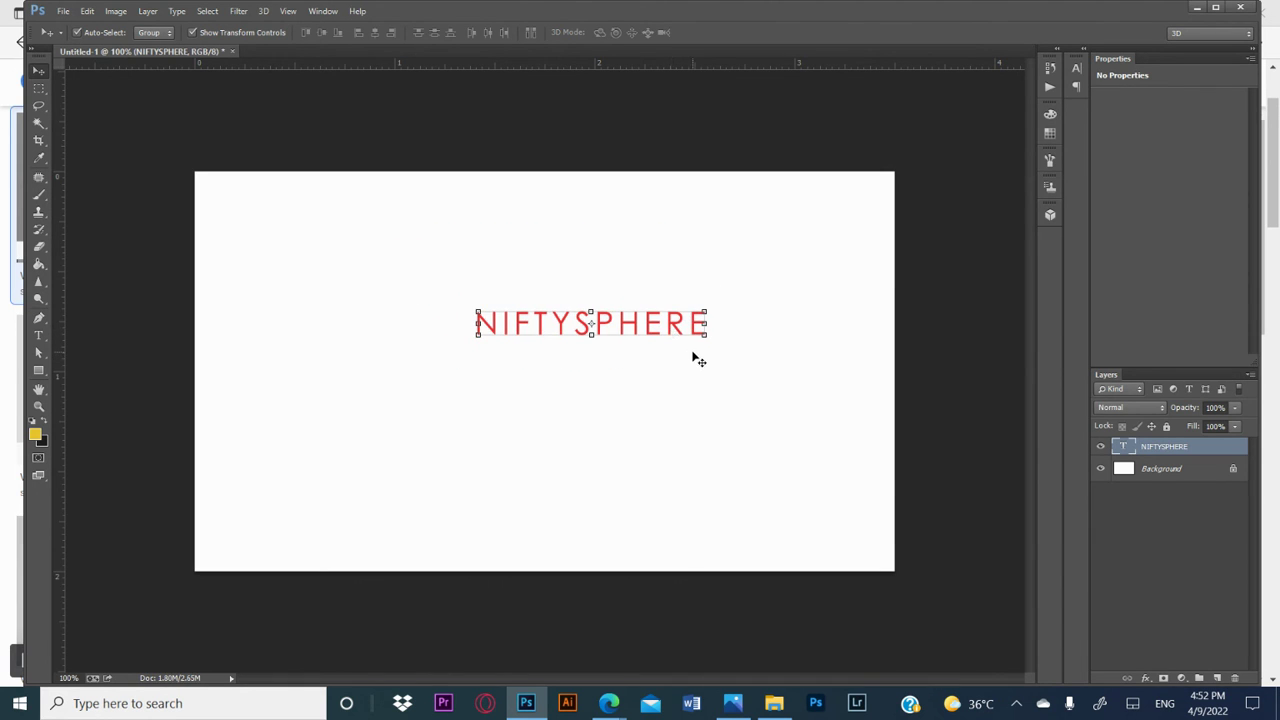
Step: Replace the NIFTYSPHERE text with the cardholder's full name in capitals and move it near the card's centre
double_click(1130, 450)
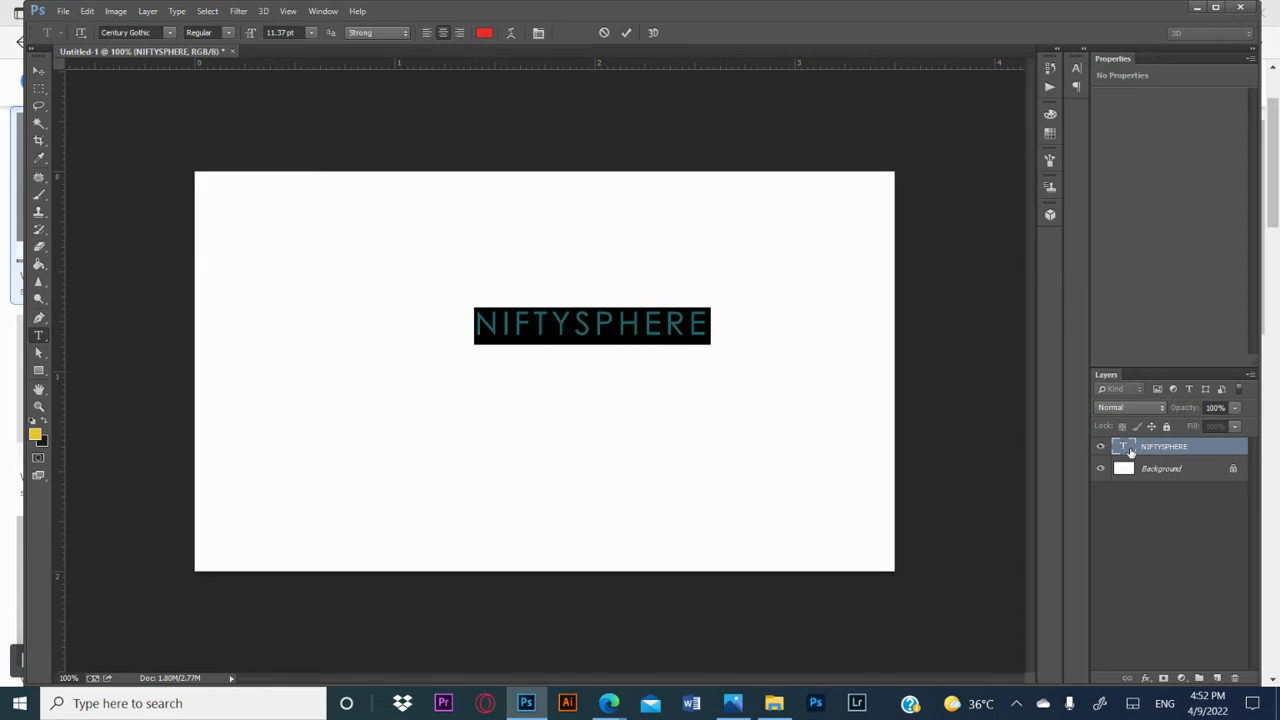
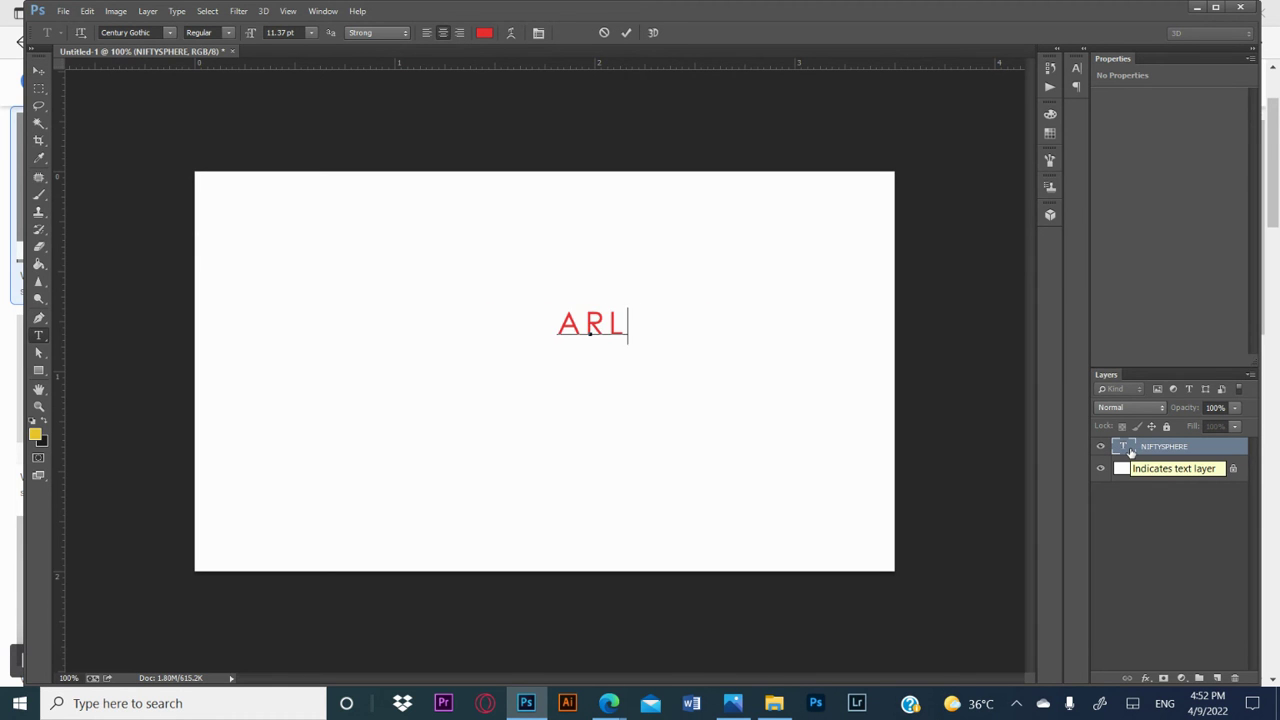
key("BackSpace")
key("BackSpace")
key("BackSpace")
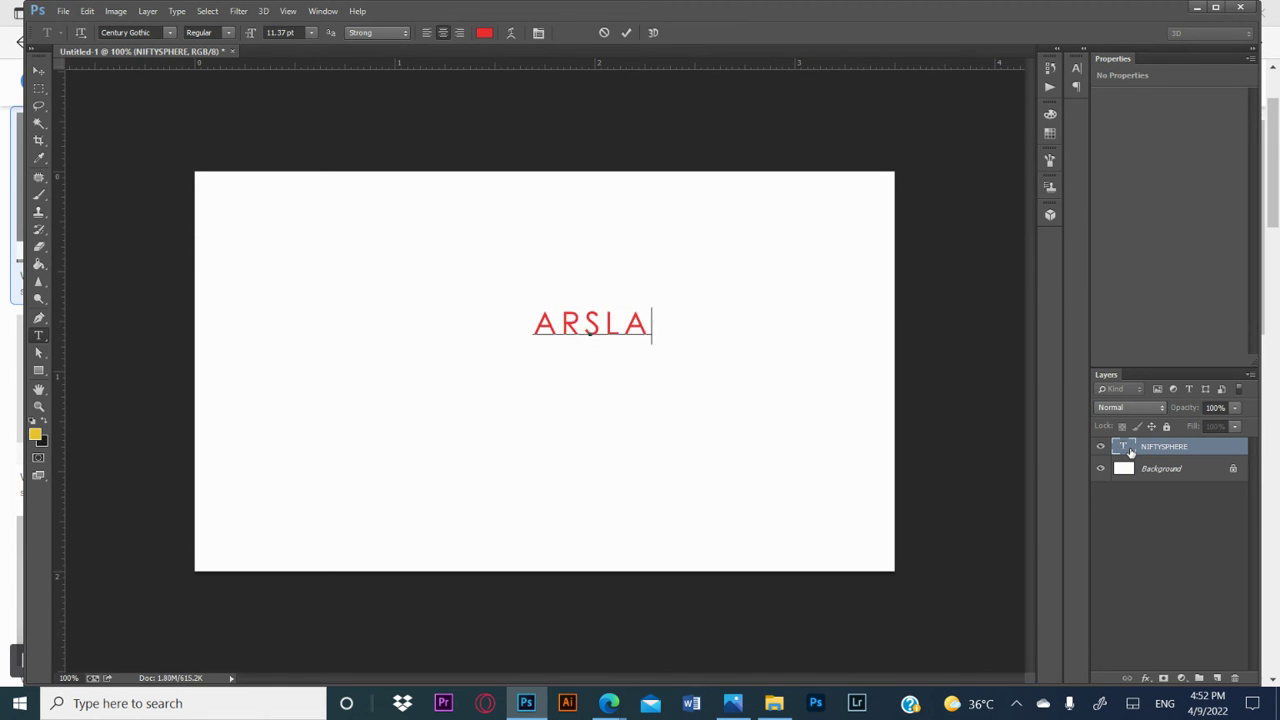
key("BackSpace")
key("BackSpace")
key("BackSpace")
key("BackSpace")
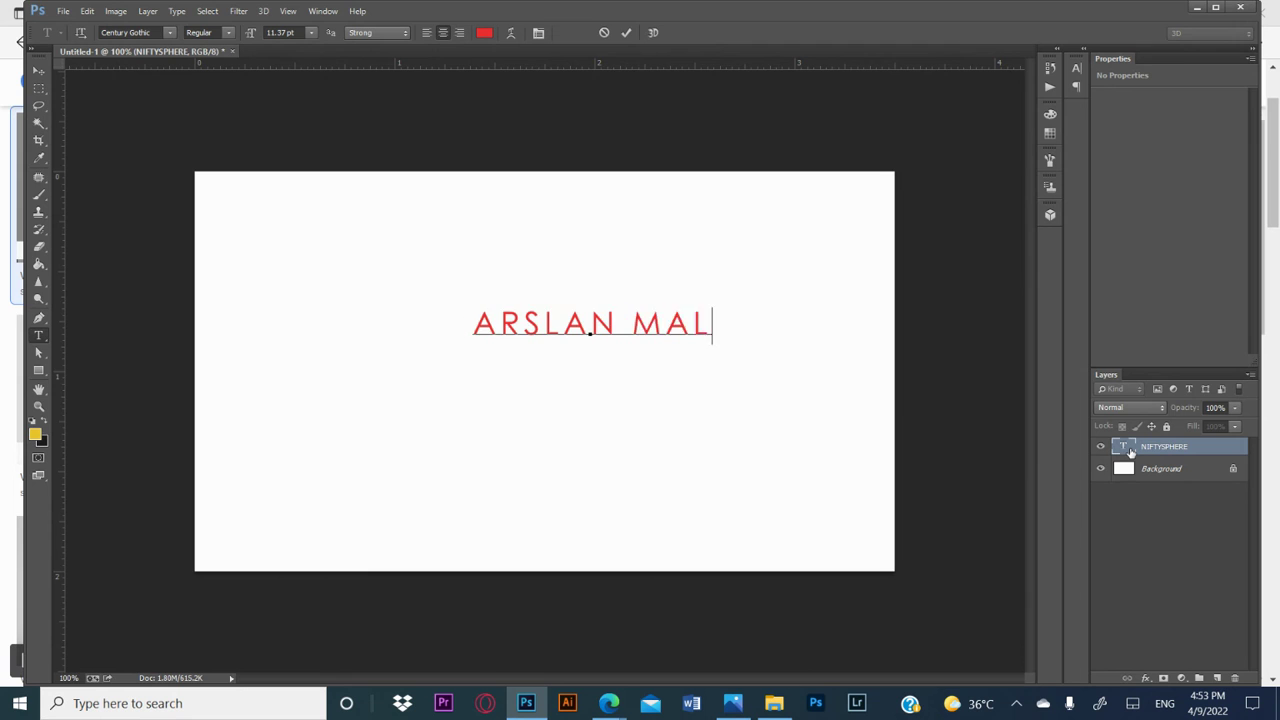
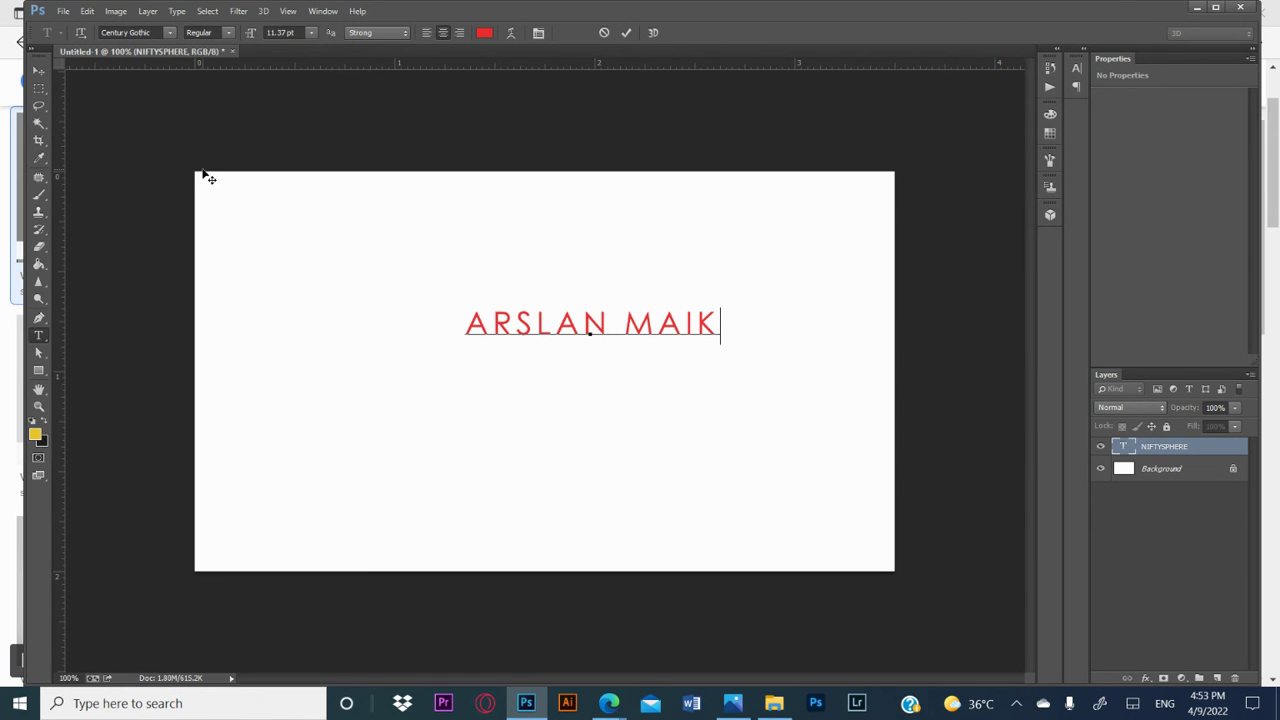
key("BackSpace")
key("BackSpace")
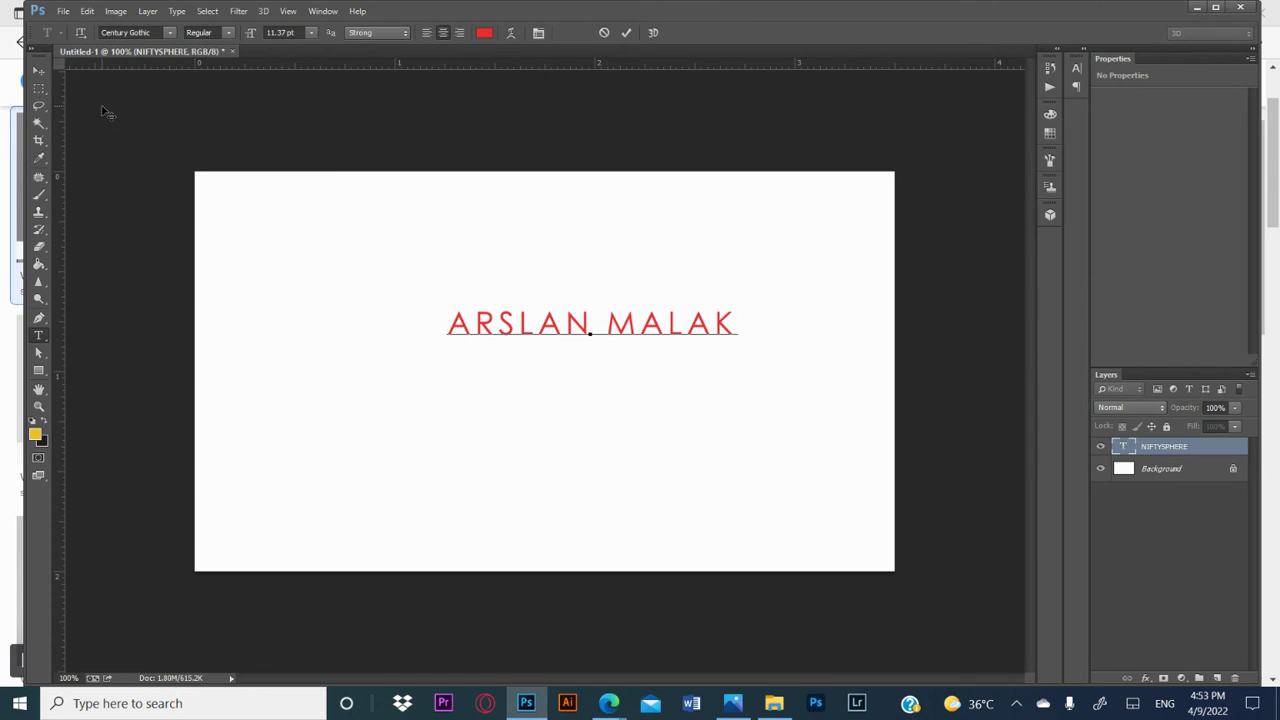
left_click(38, 67)
left_click_drag(666, 326, 637, 346)
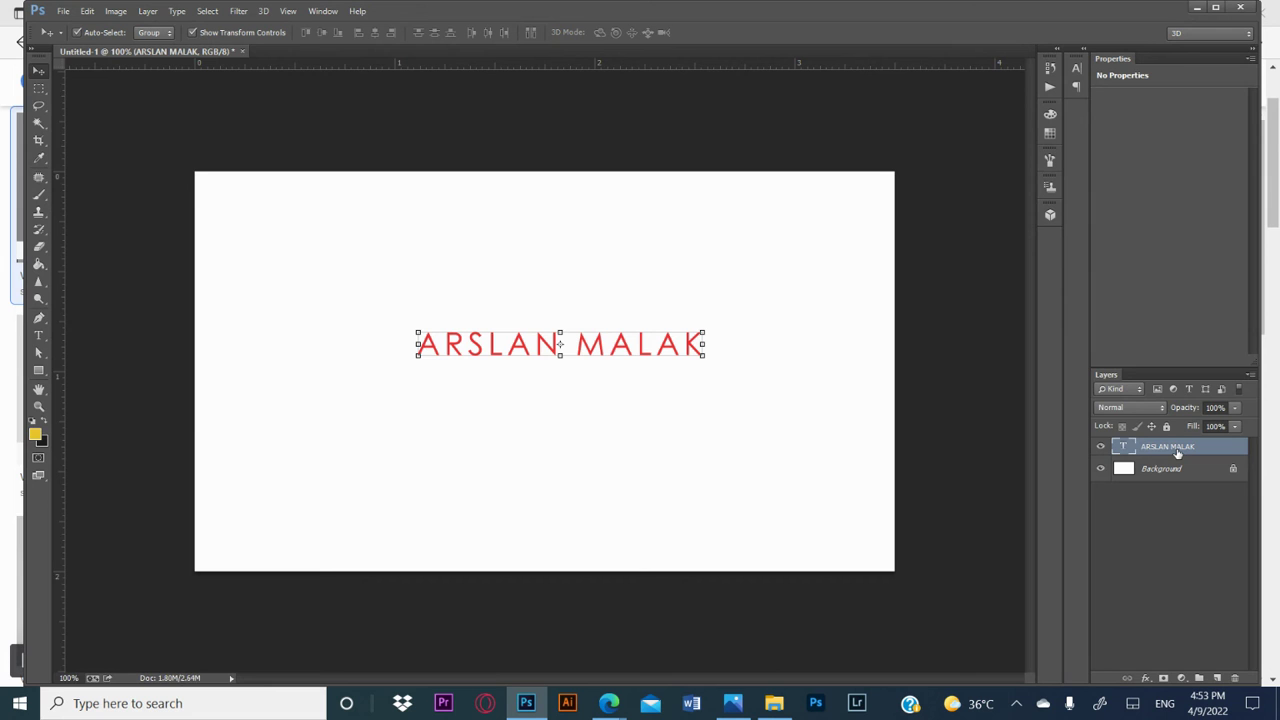
Step: Duplicate the cardholder name layer and place the copy a short distance below the original
right_click(1178, 453)
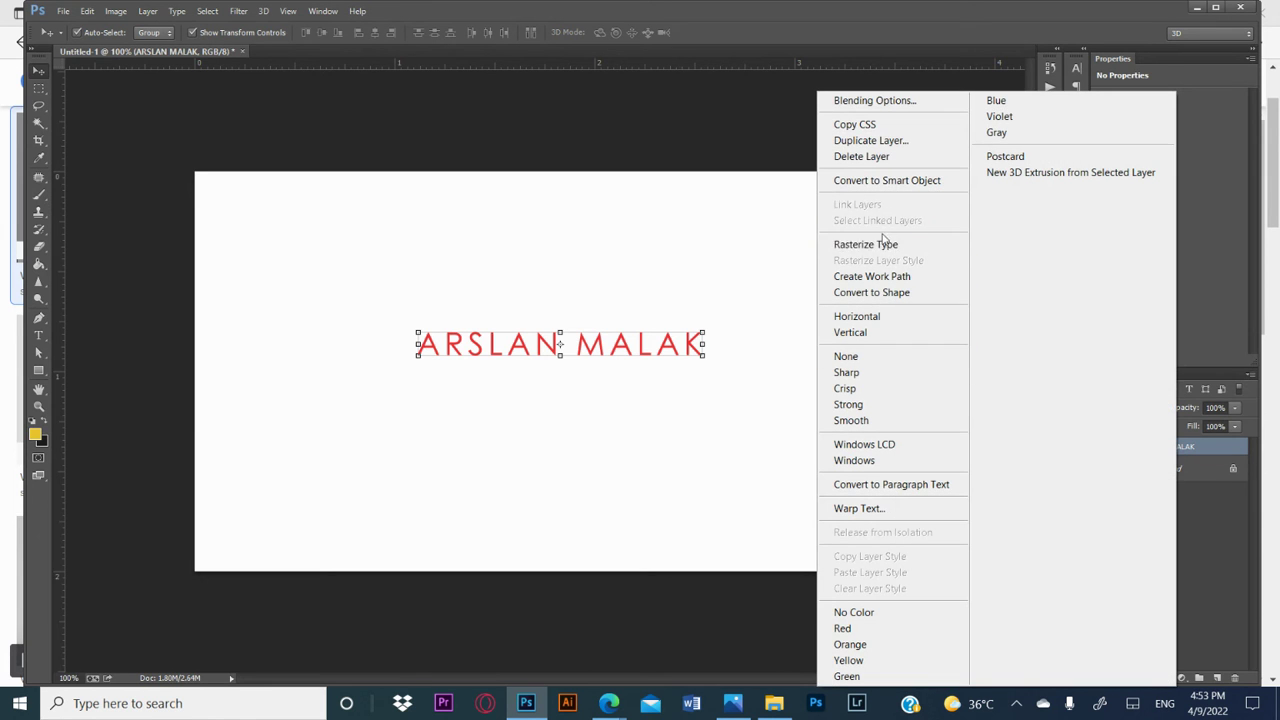
left_click(900, 141)
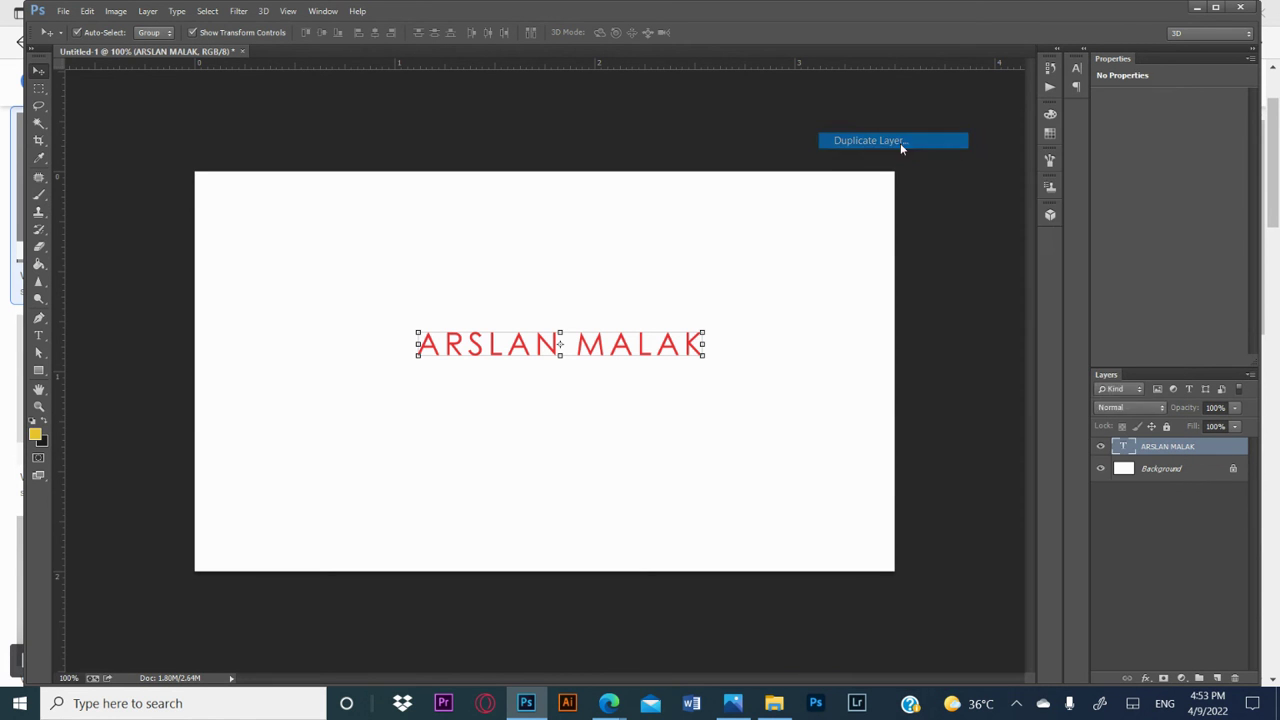
left_click(756, 221)
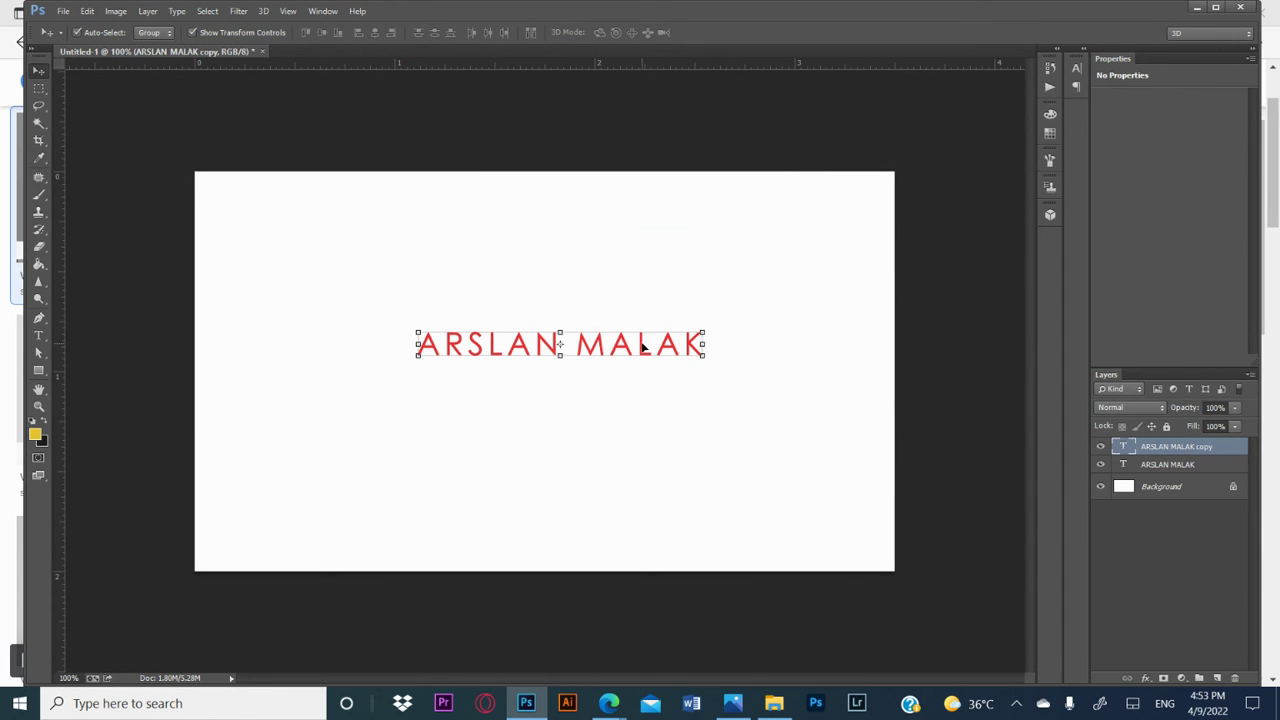
left_click_drag(642, 345, 655, 429)
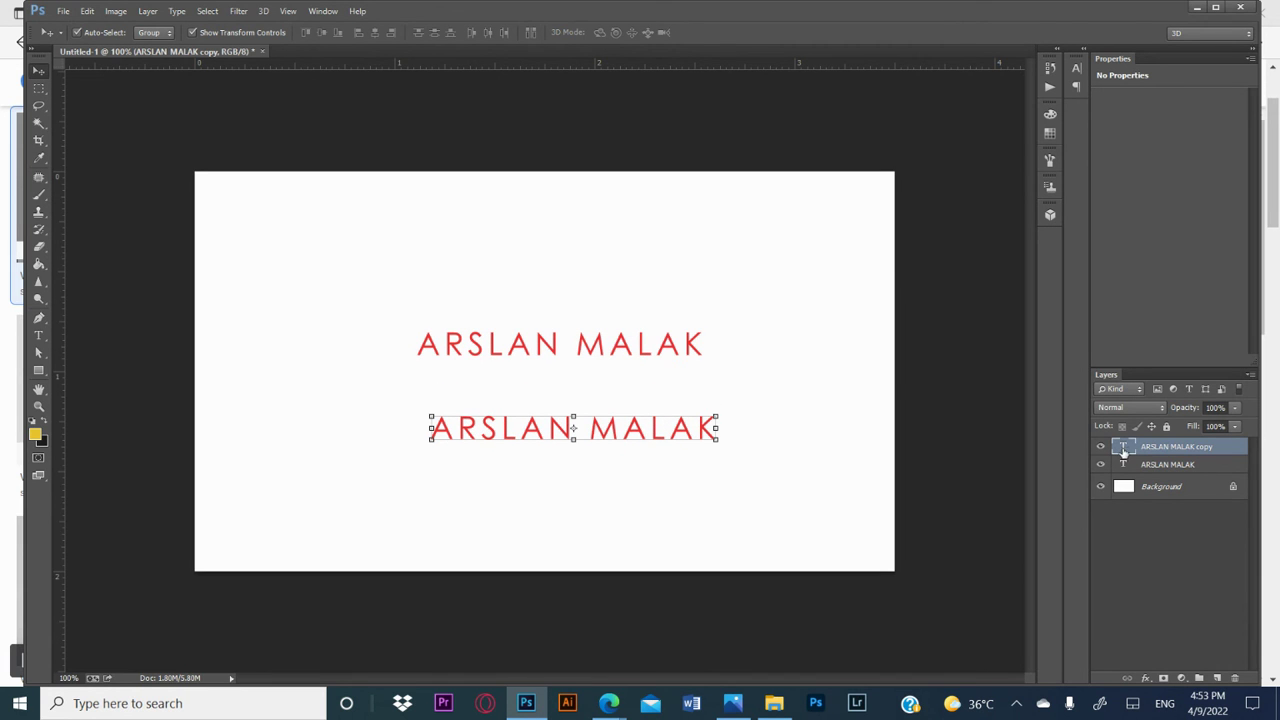
Step: Change the copied name to MARKETING MANAGER, scale it to about 35%, and place it directly under the name, aligned to its right end
double_click(1122, 449)
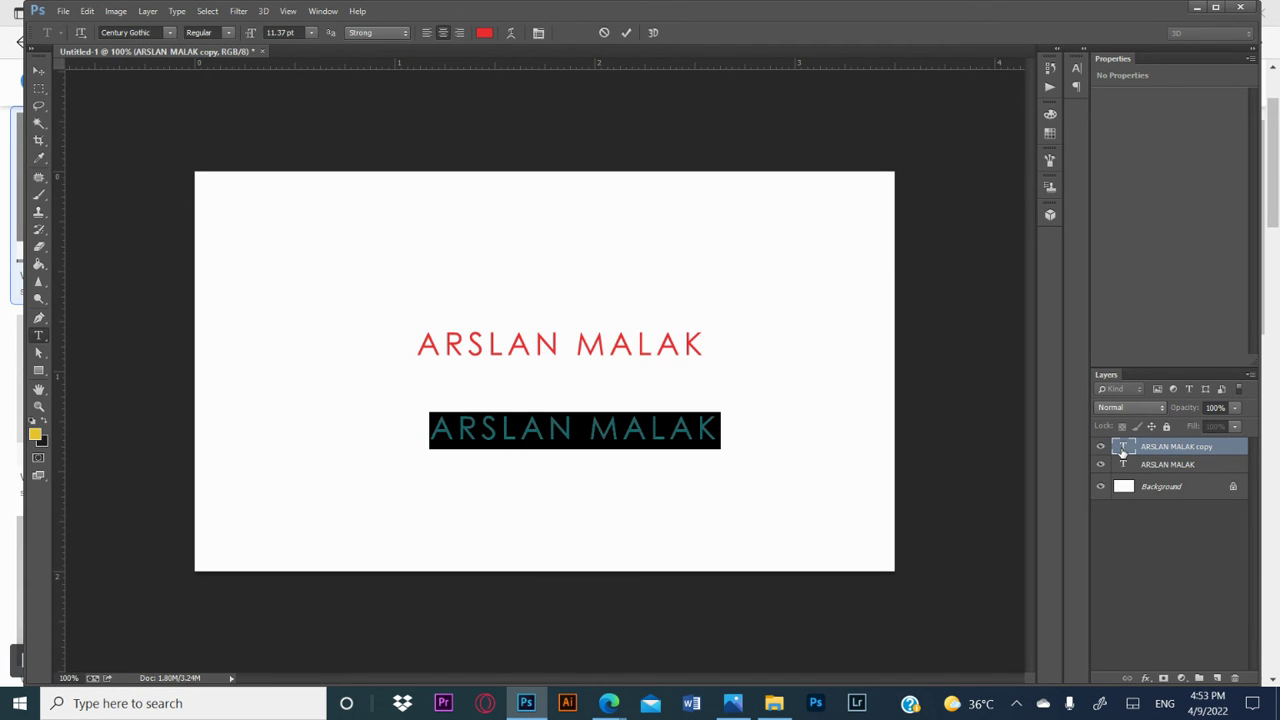
type("MARKETING MANAGER")
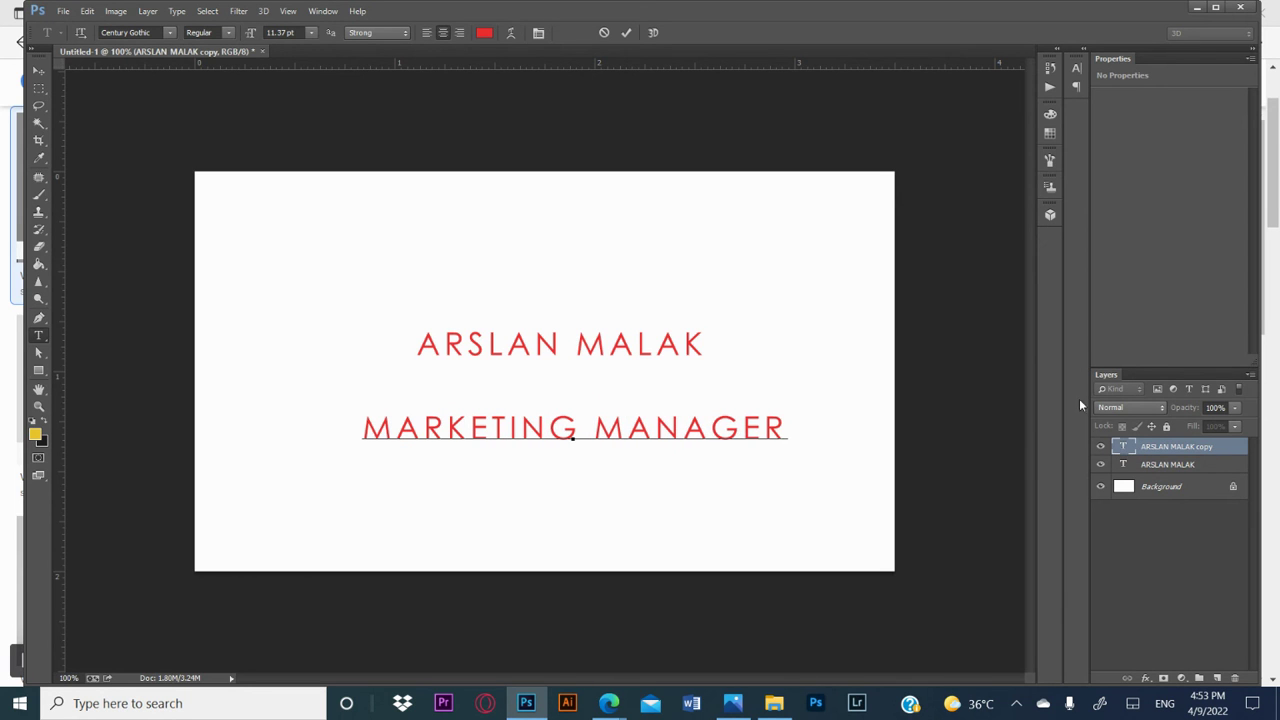
left_click(38, 70)
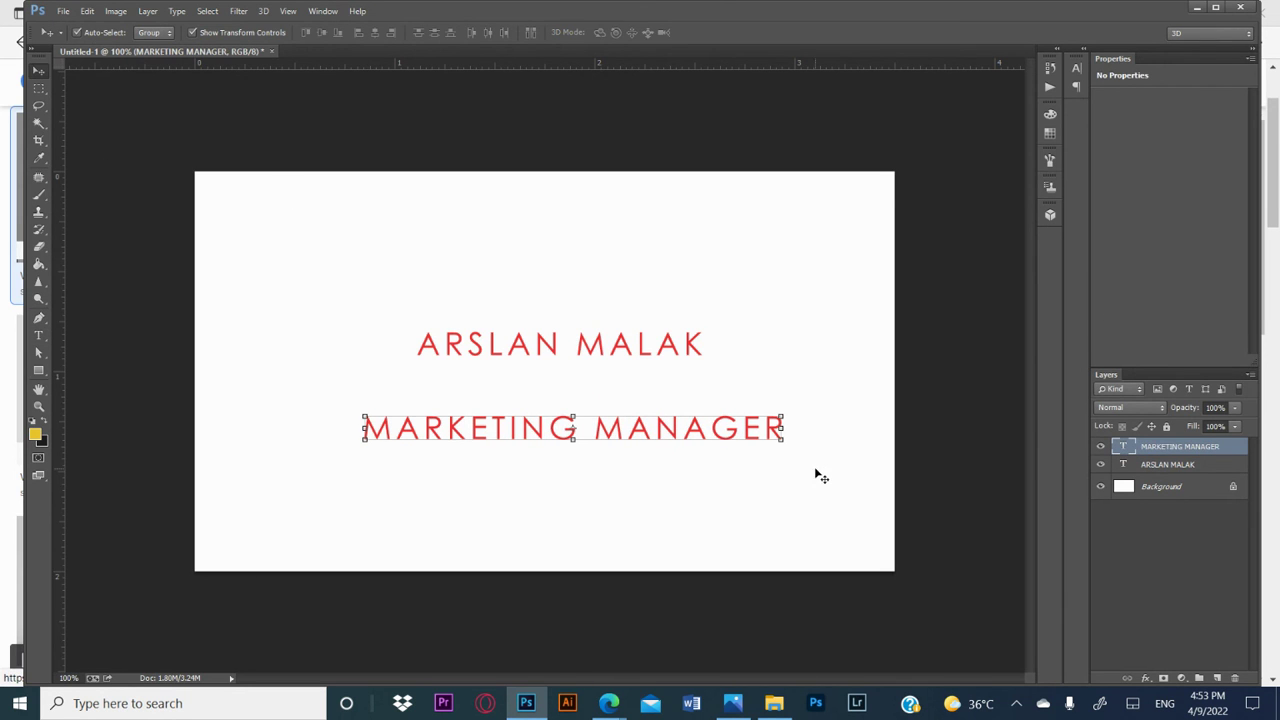
left_click_drag(780, 430, 678, 375)
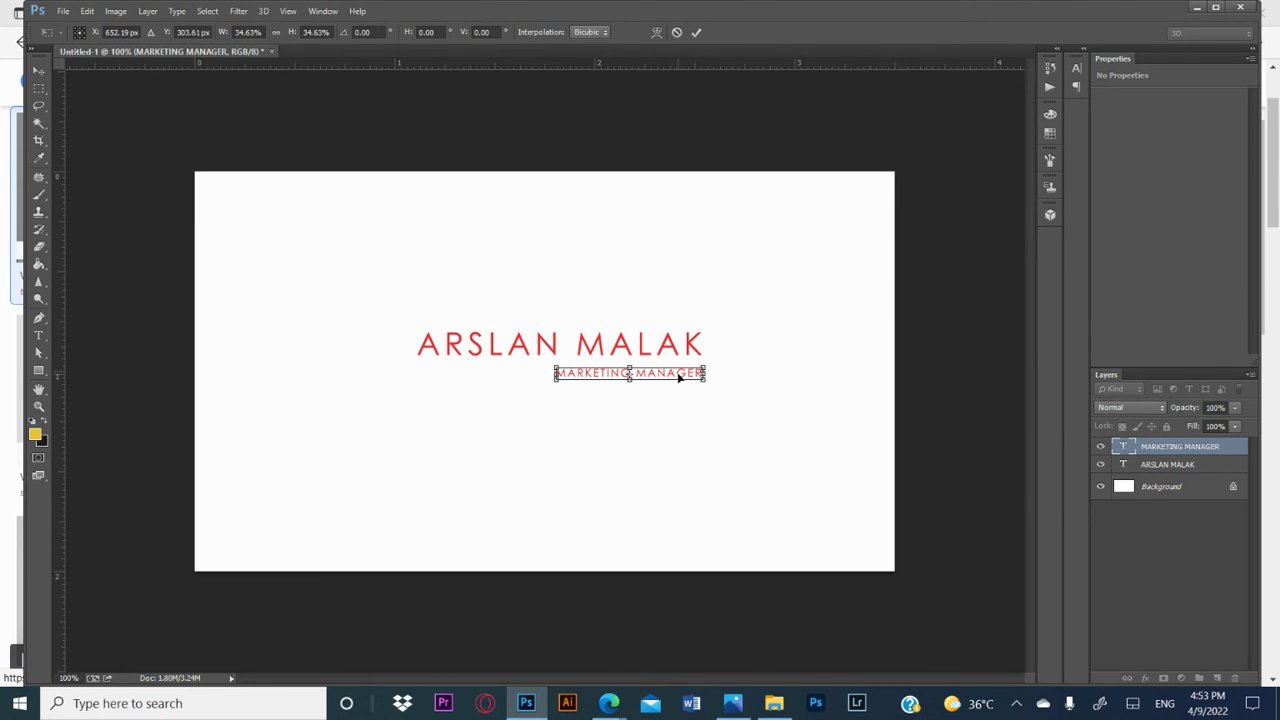
key("Return")
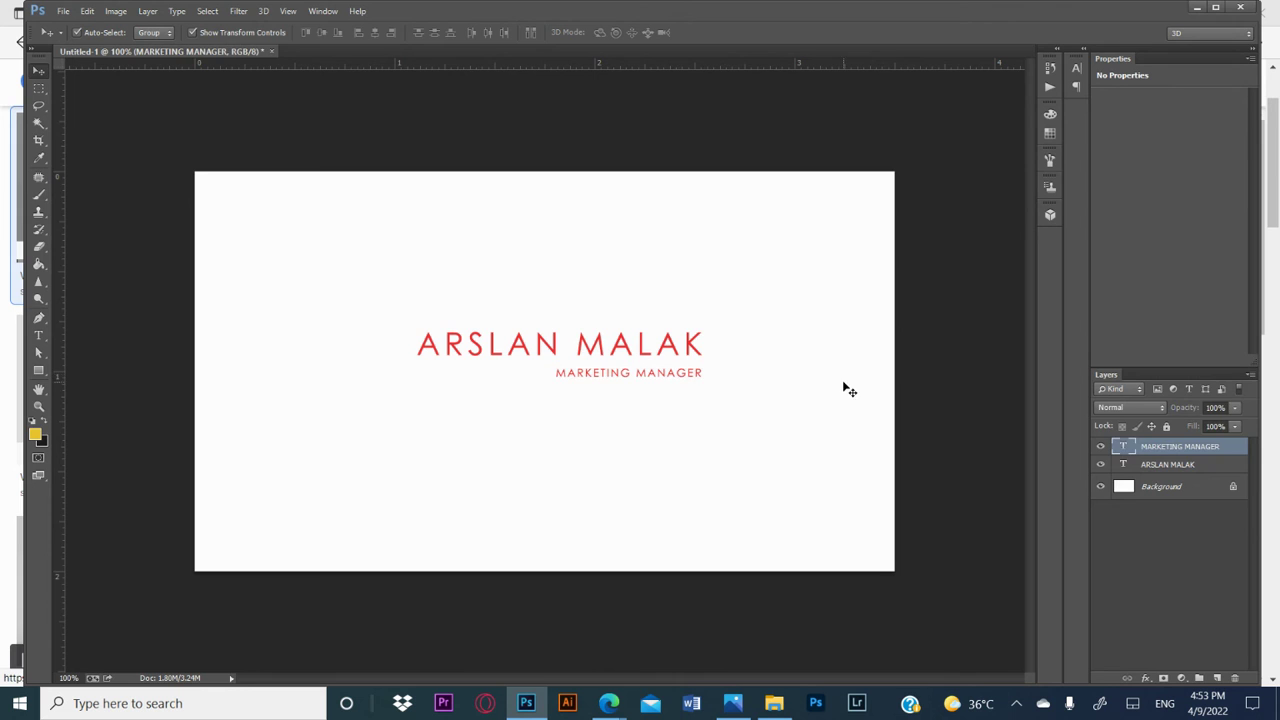
Step: Select the name and MARKETING MANAGER lines together, nudge them slightly upward, and deselect them
left_click(840, 387)
left_click_drag(334, 226, 600, 392)
mouse_move(664, 343)
left_mouse_down()
mouse_move(669, 326)
mouse_move(665, 339)
left_mouse_up()
left_click(832, 414)
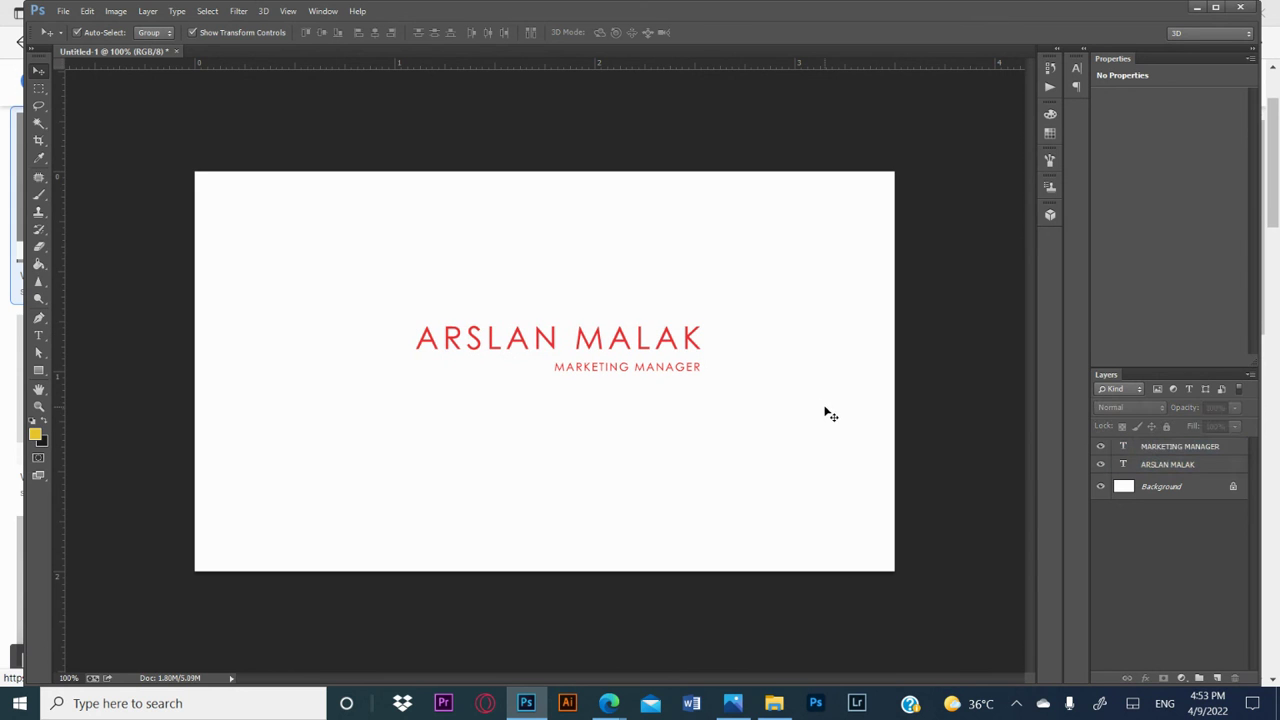
Step: Duplicate the MARKETING MANAGER layer and place the copy in the card's lower-left corner
left_click(636, 374)
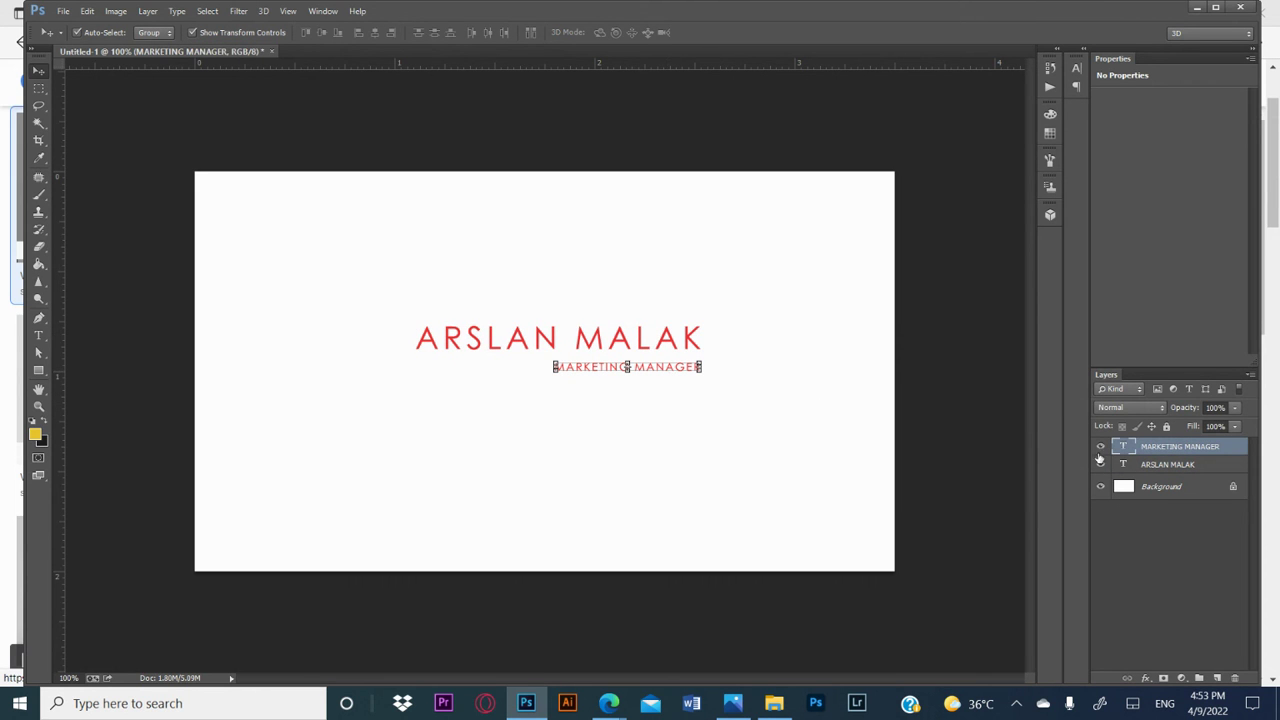
right_click(1172, 453)
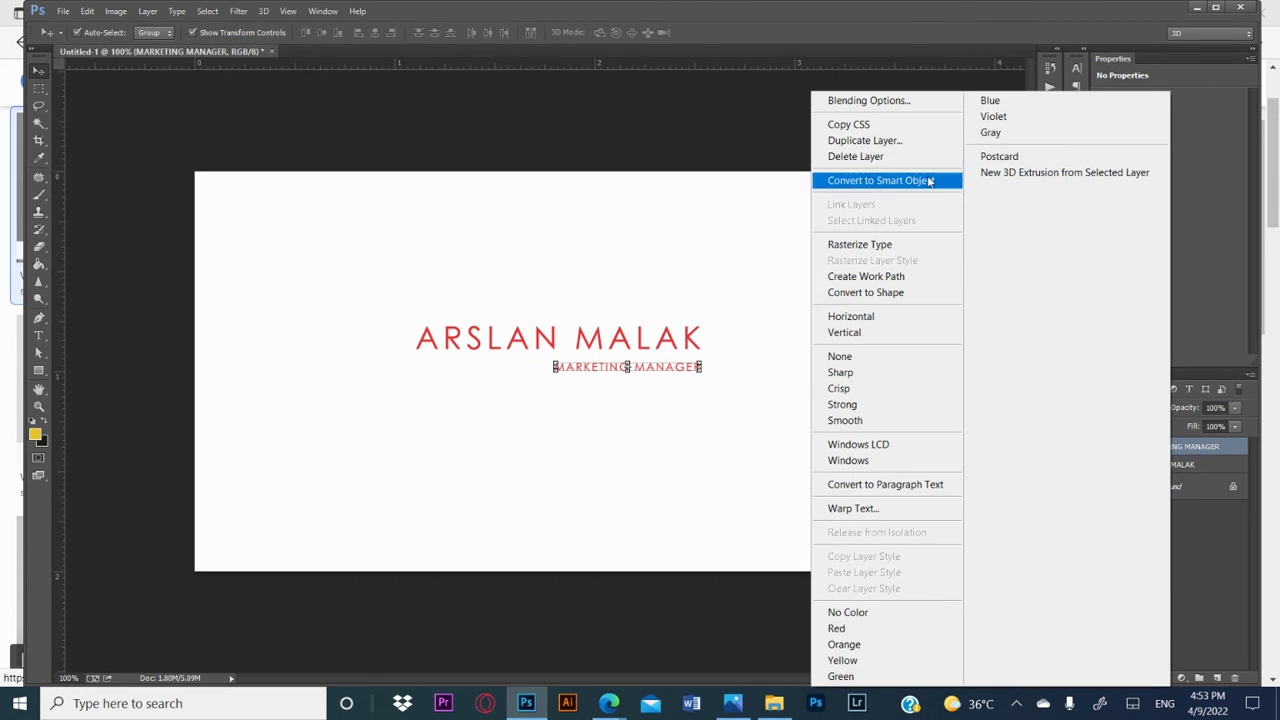
left_click(915, 141)
left_click(754, 219)
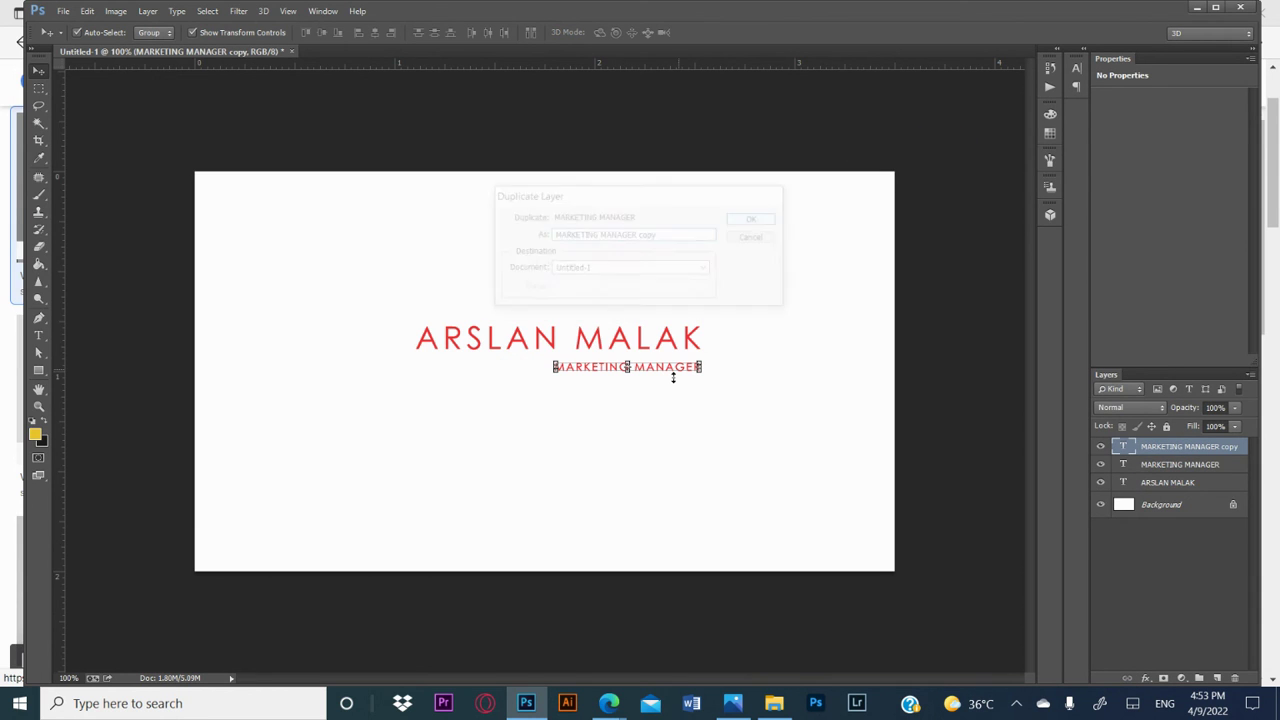
left_click_drag(649, 367, 325, 545)
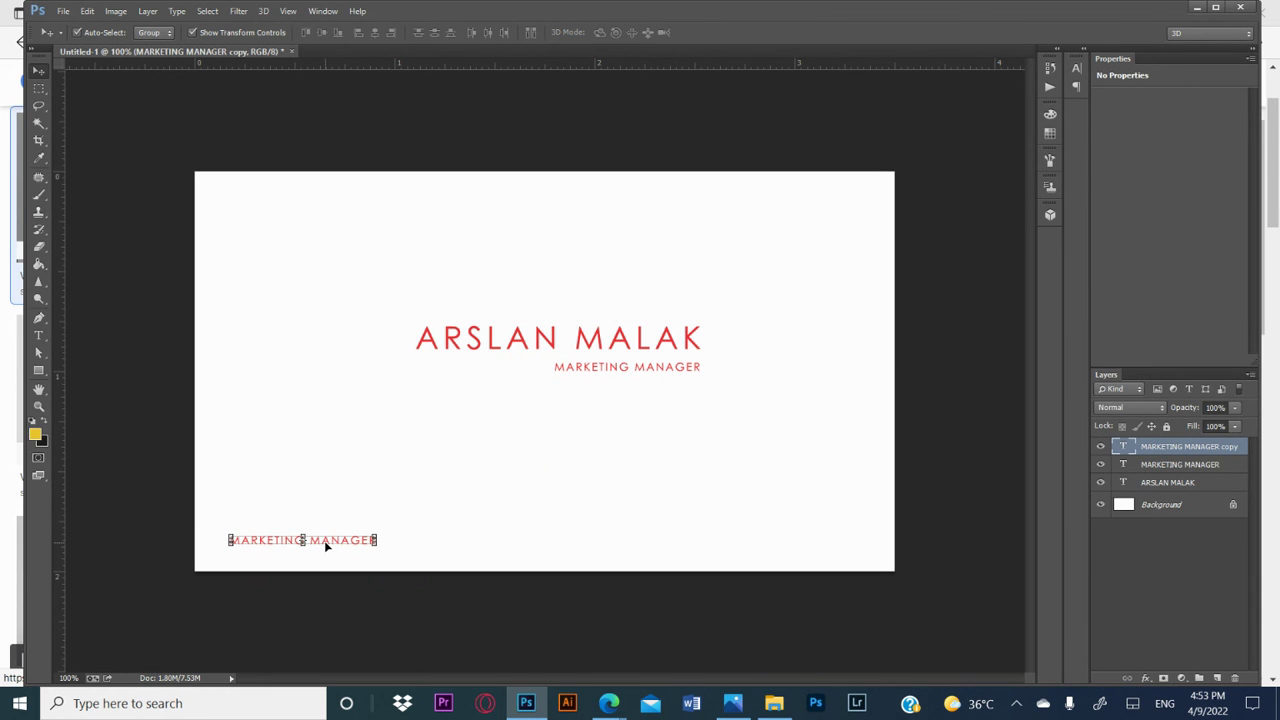
Step: Replace the text of the copied line in the card's lower-left corner with the cardholder's phone number, followed by several spaces
double_click(1123, 448)
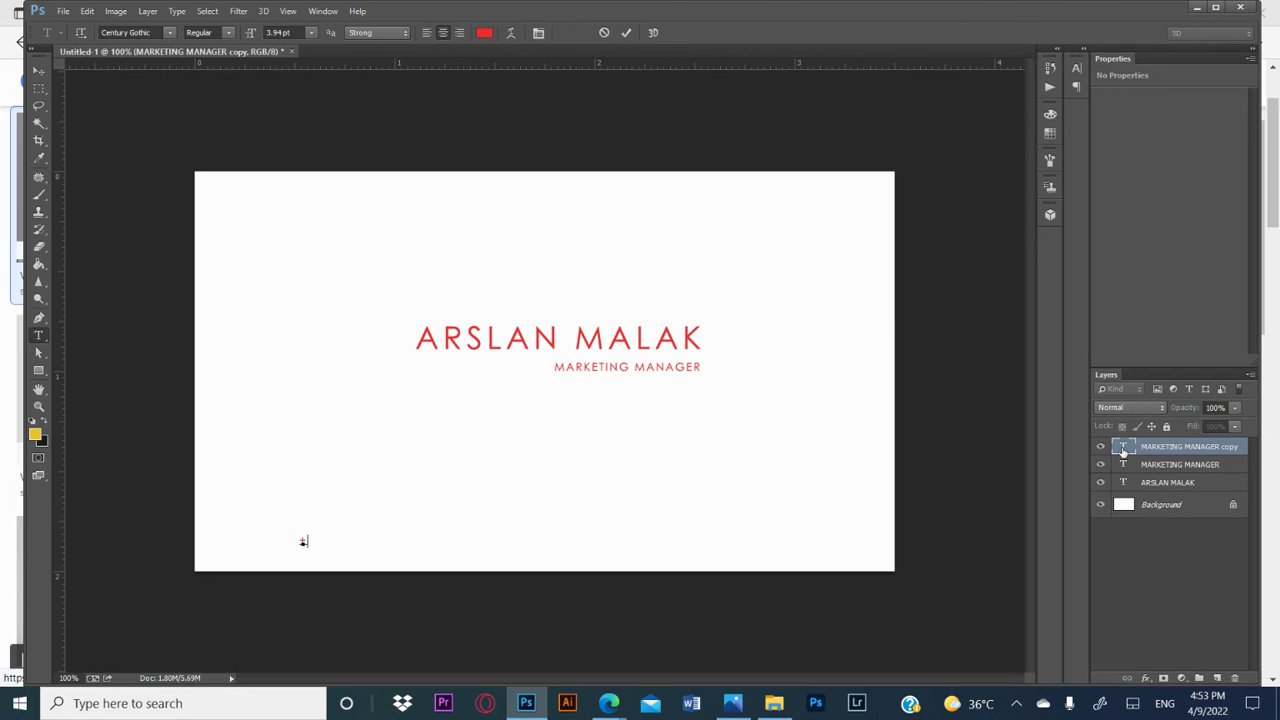
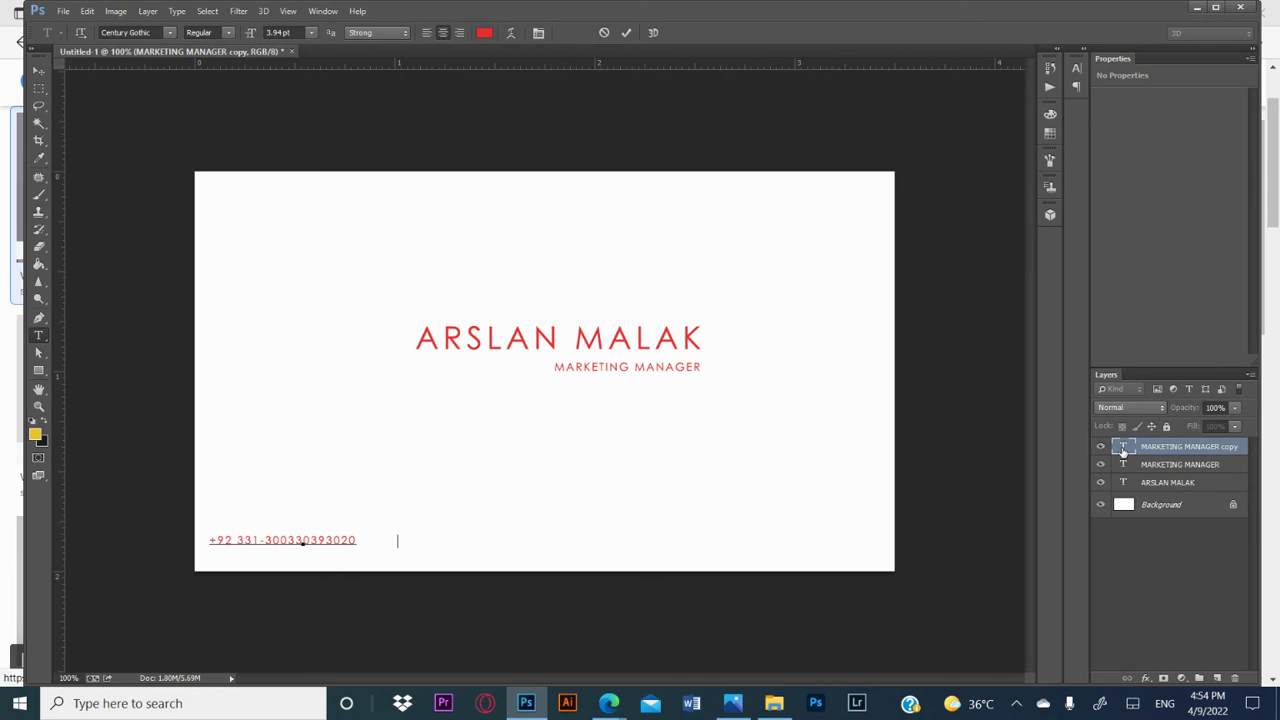
type("  ARLSAS")
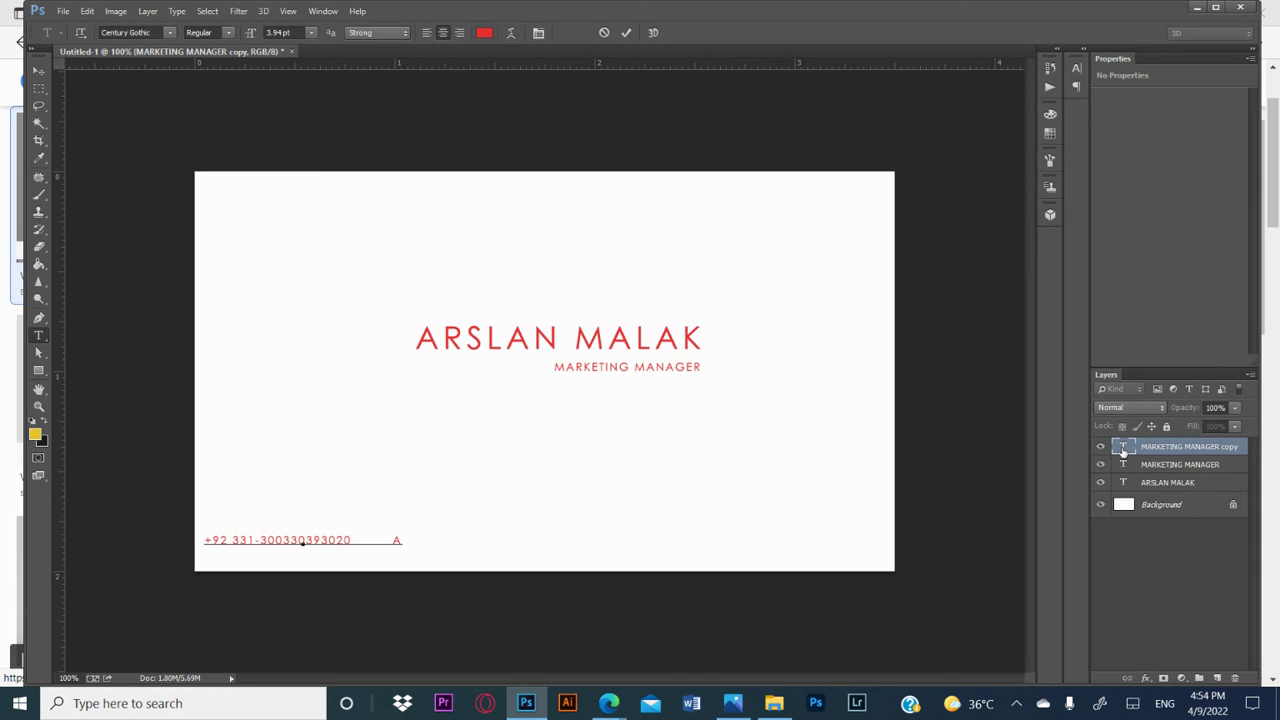
Step: Add the cardholder's e-mail address after the phone number on the same contact line
key("BackSpace")
key("BackSpace")
key("BackSpace")
key("BackSpace")
key("BackSpace")
key("BackSpace")
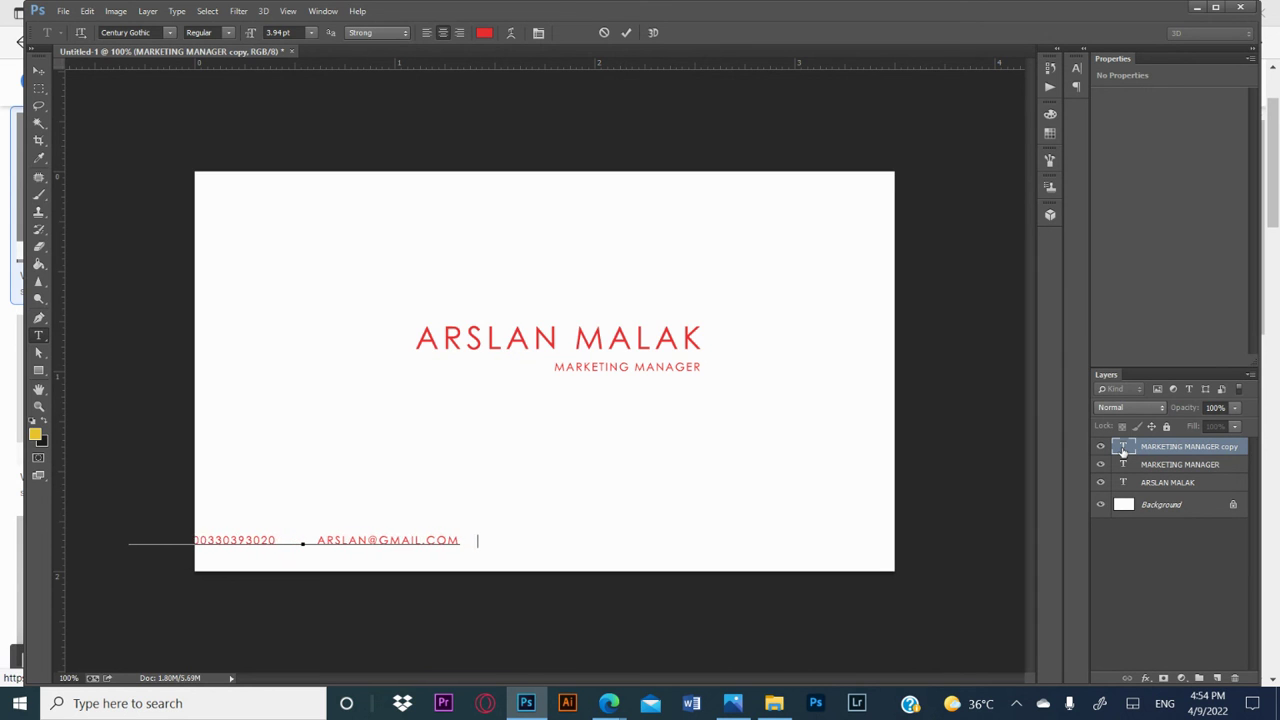
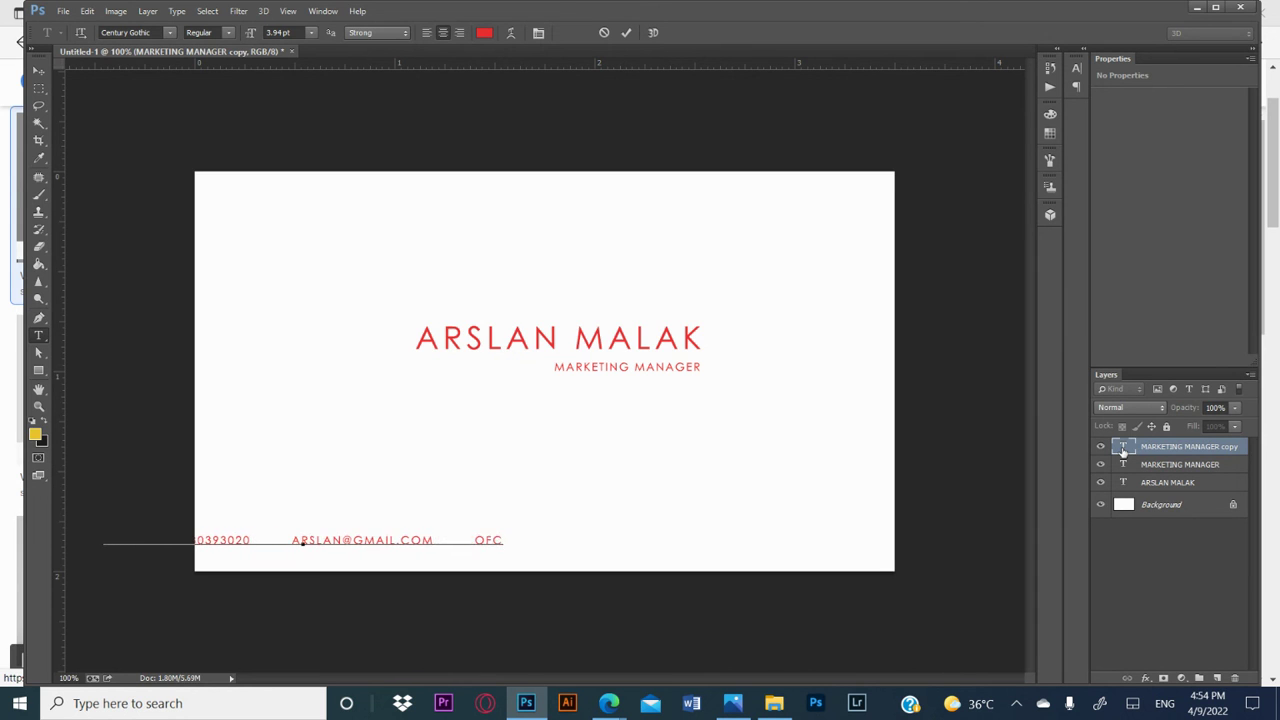
Step: Add the office's postal address after the e-mail on the contact line, leaving a gap between them
key("super")
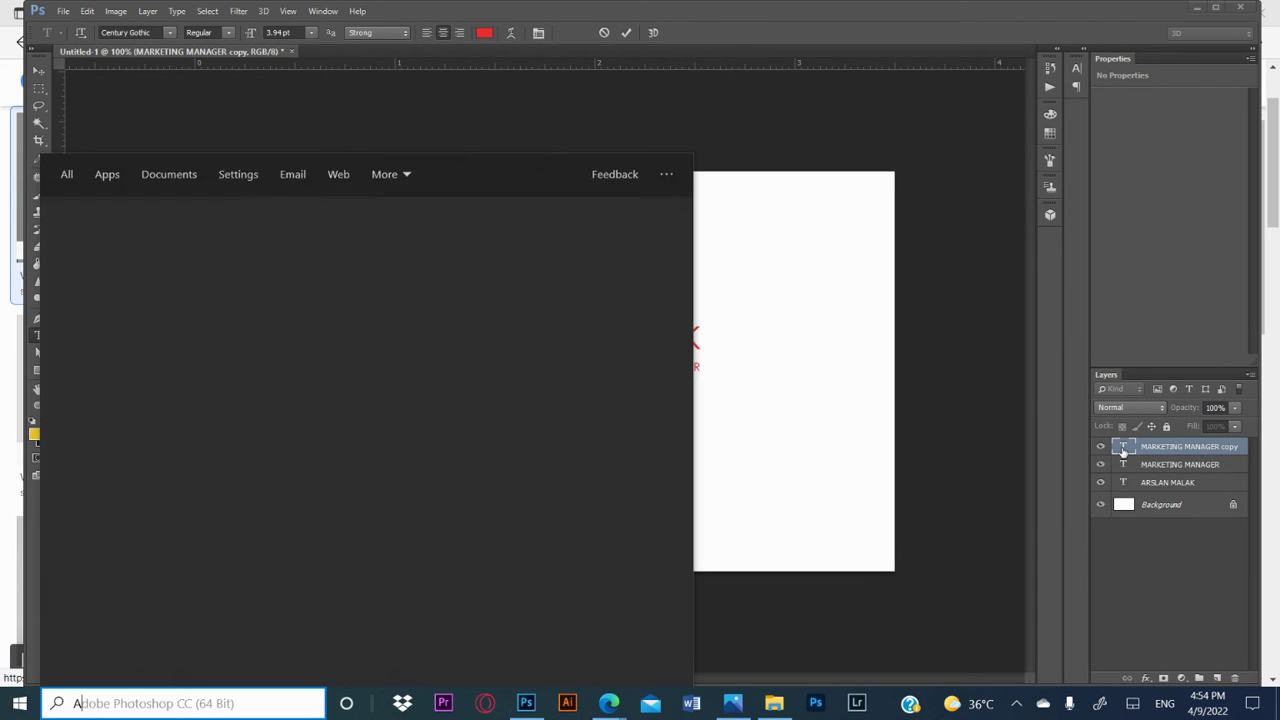
key("Escape")
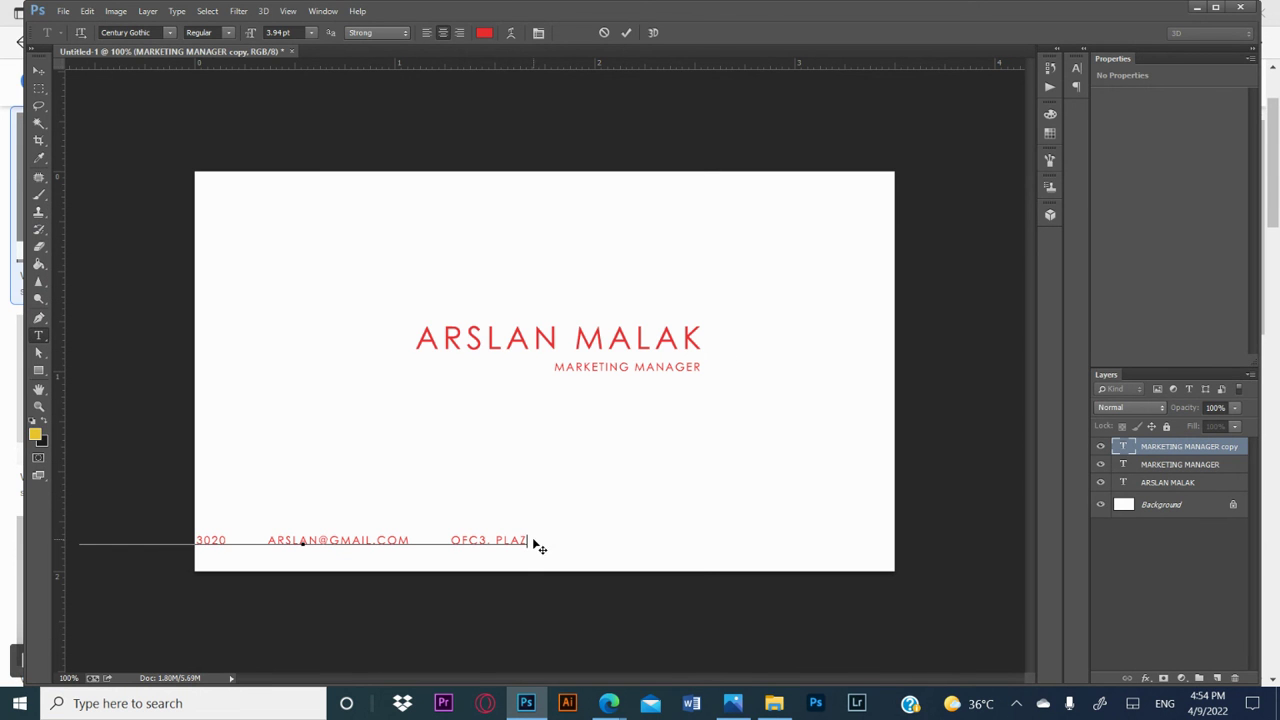
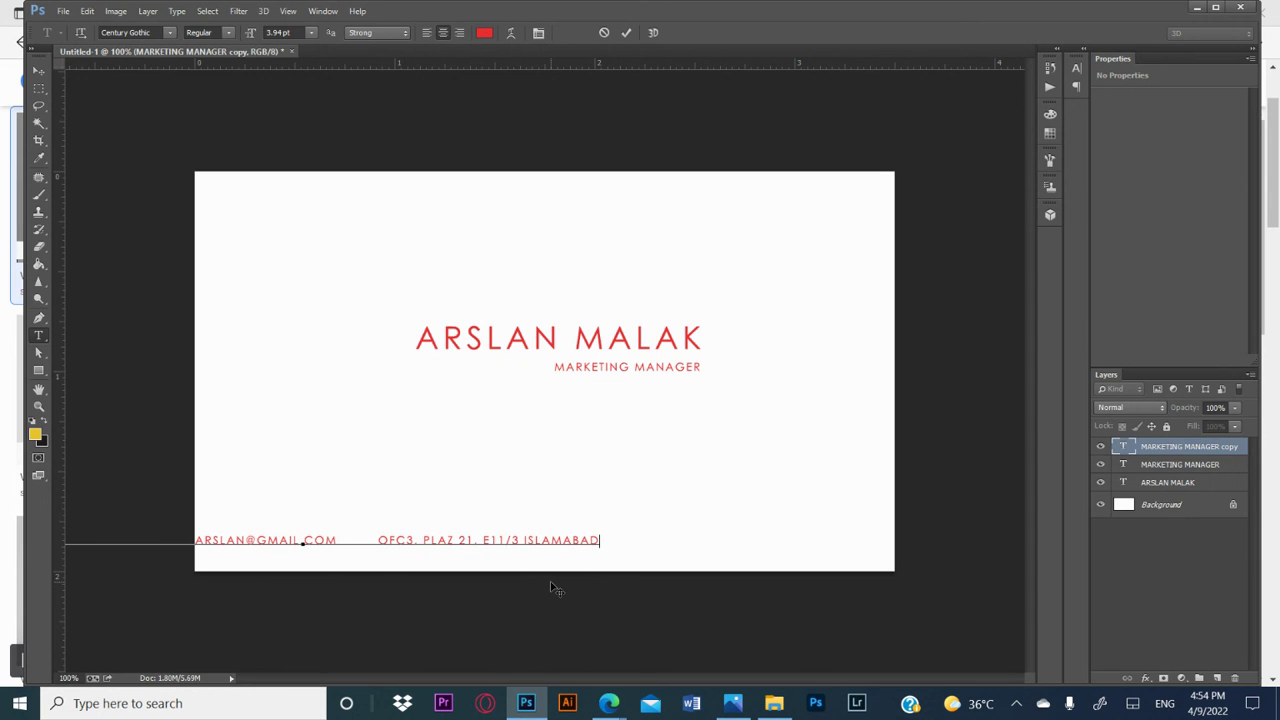
Step: Commit the contact line, move it to the right so it fits along the card's lower edge, and deselect it
left_click(37, 69)
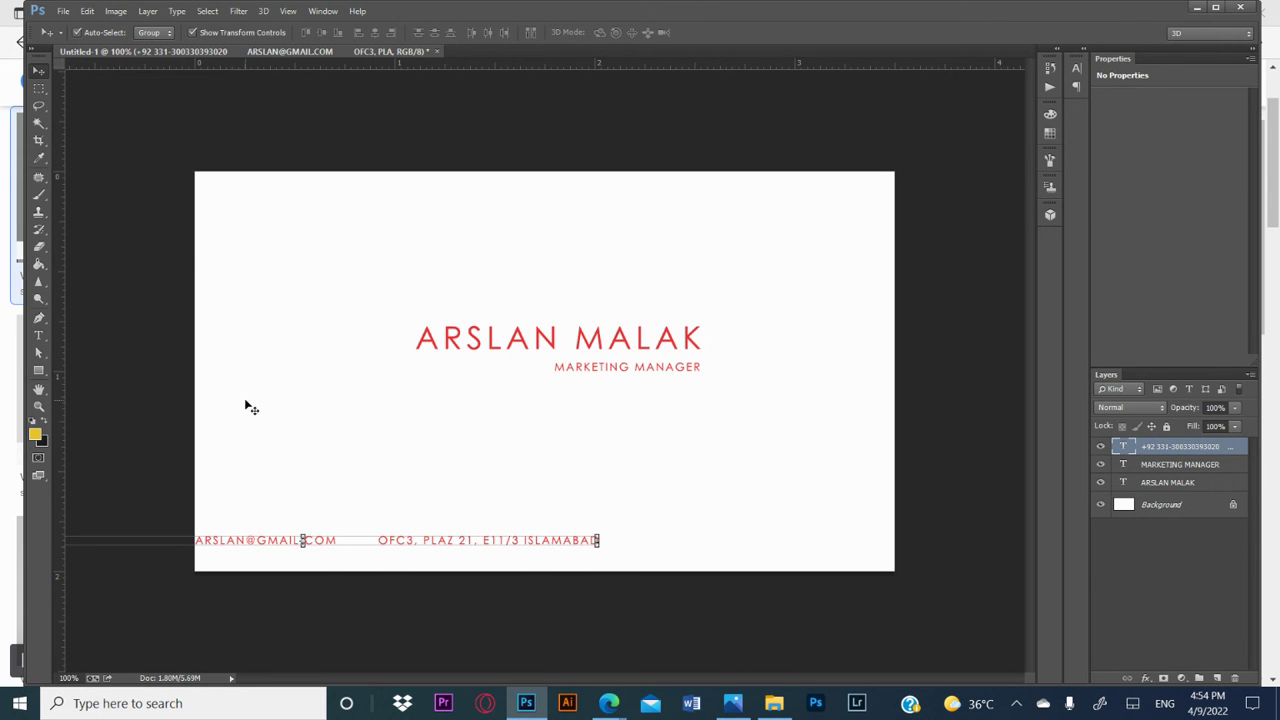
left_click_drag(412, 541, 658, 538)
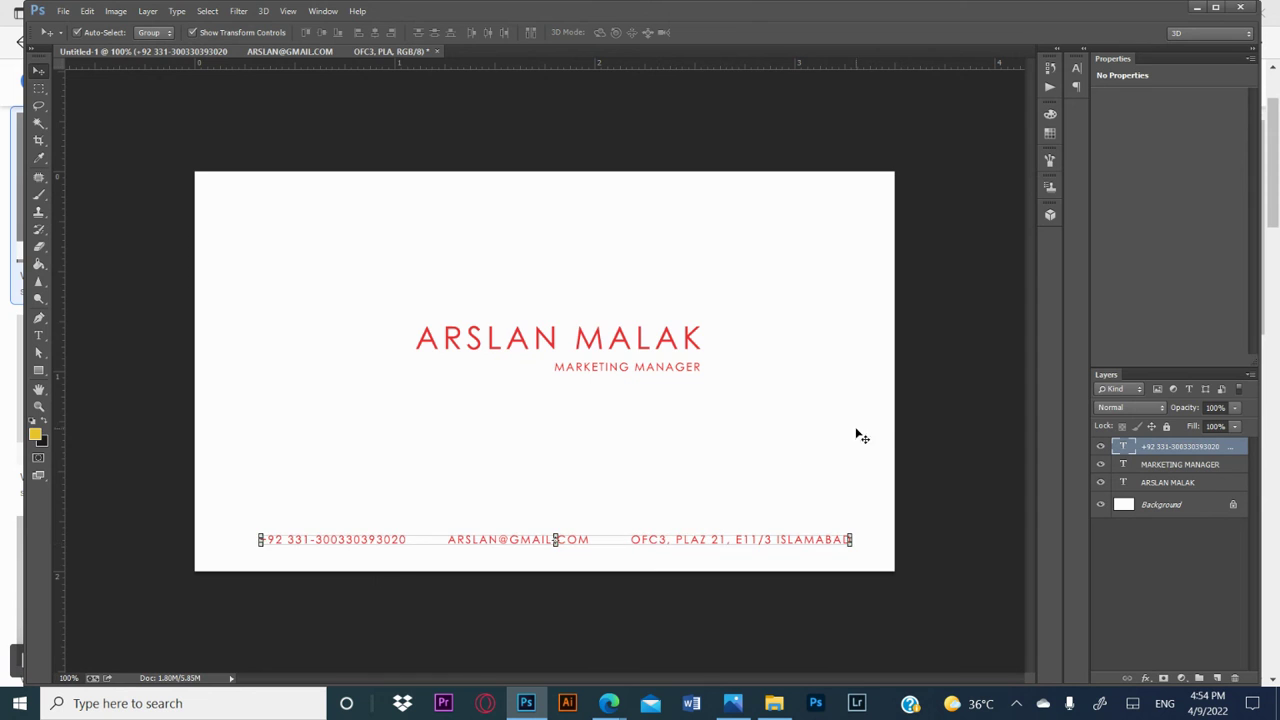
left_click(895, 437)
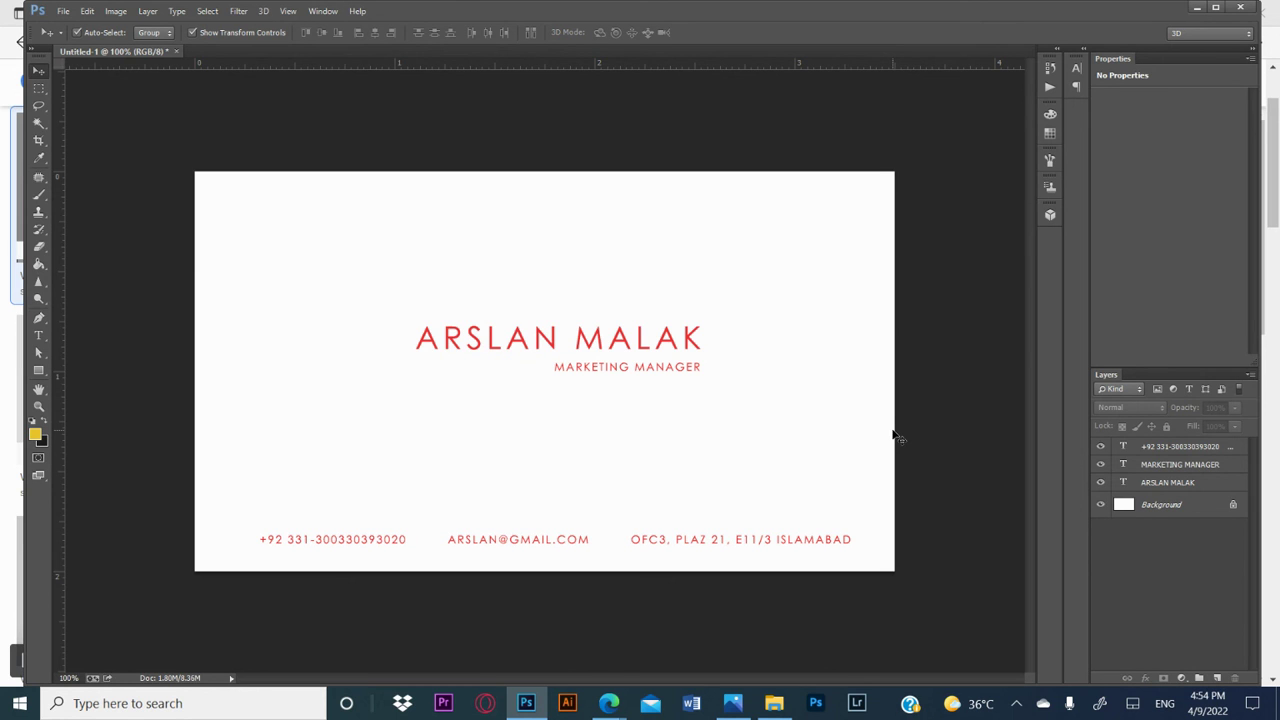
Step: Switch to the Google Images page in Edge and search for LOGO
mouse_move(609, 703)
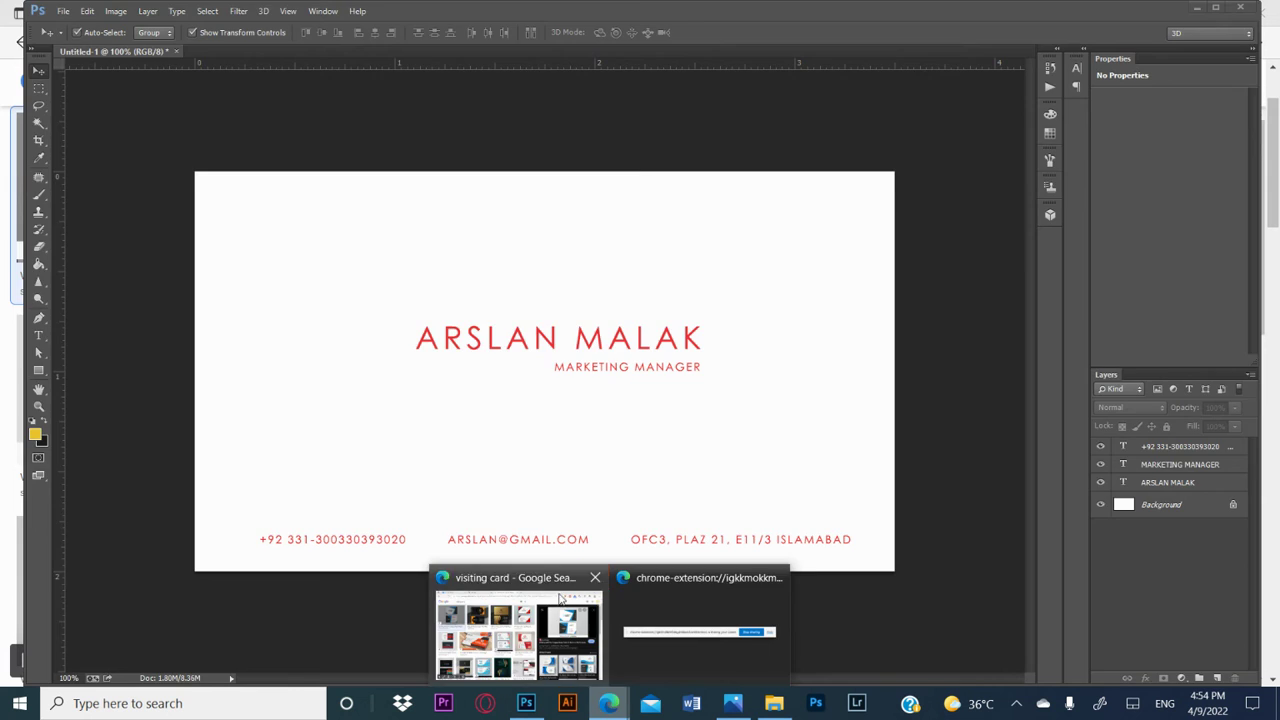
left_click(515, 620)
left_click(300, 85)
key("ctrl+a")
type("LOGO")
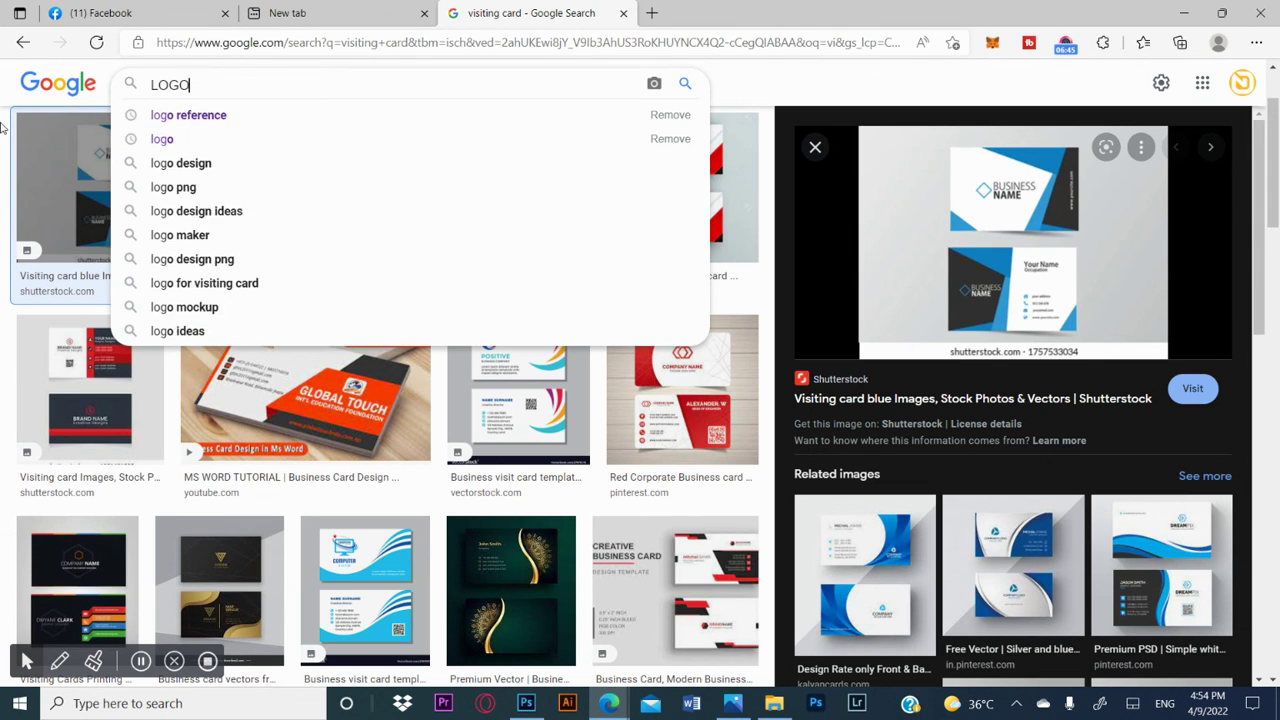
key("Return")
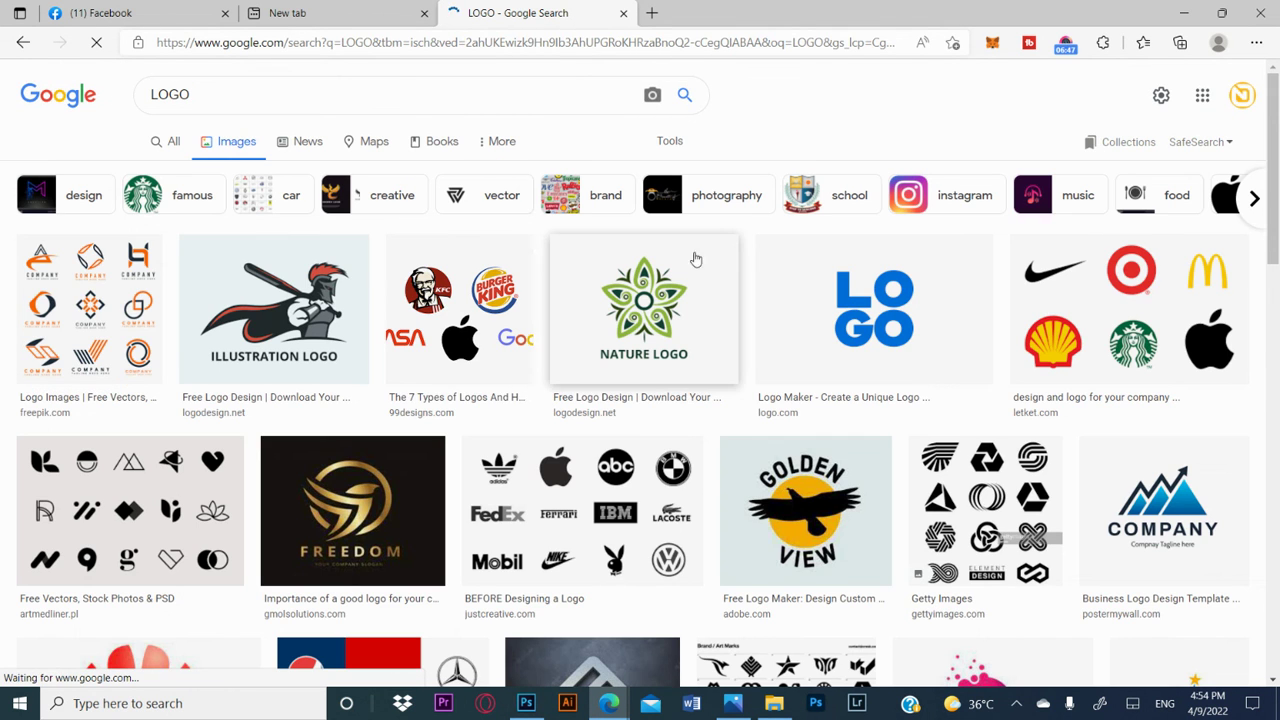
Step: Copy the image of the blue mountain COMPANY logo from the search results
right_click(294, 287)
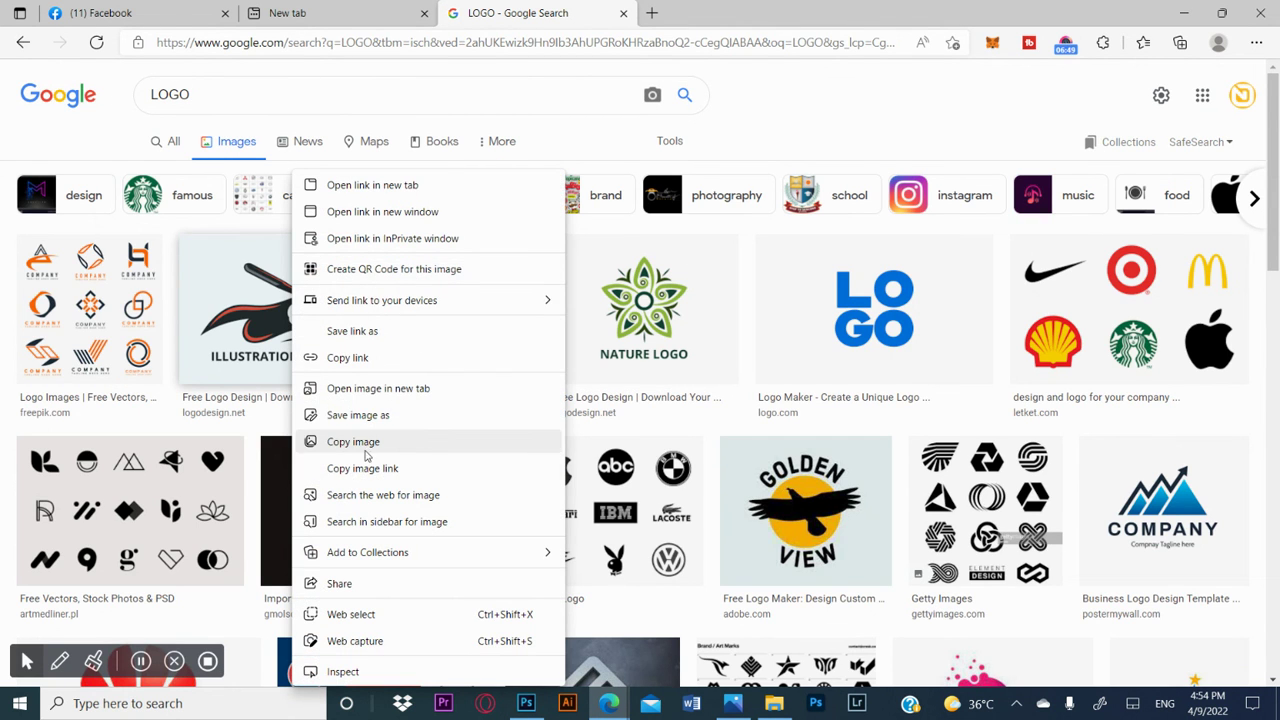
right_click(650, 325)
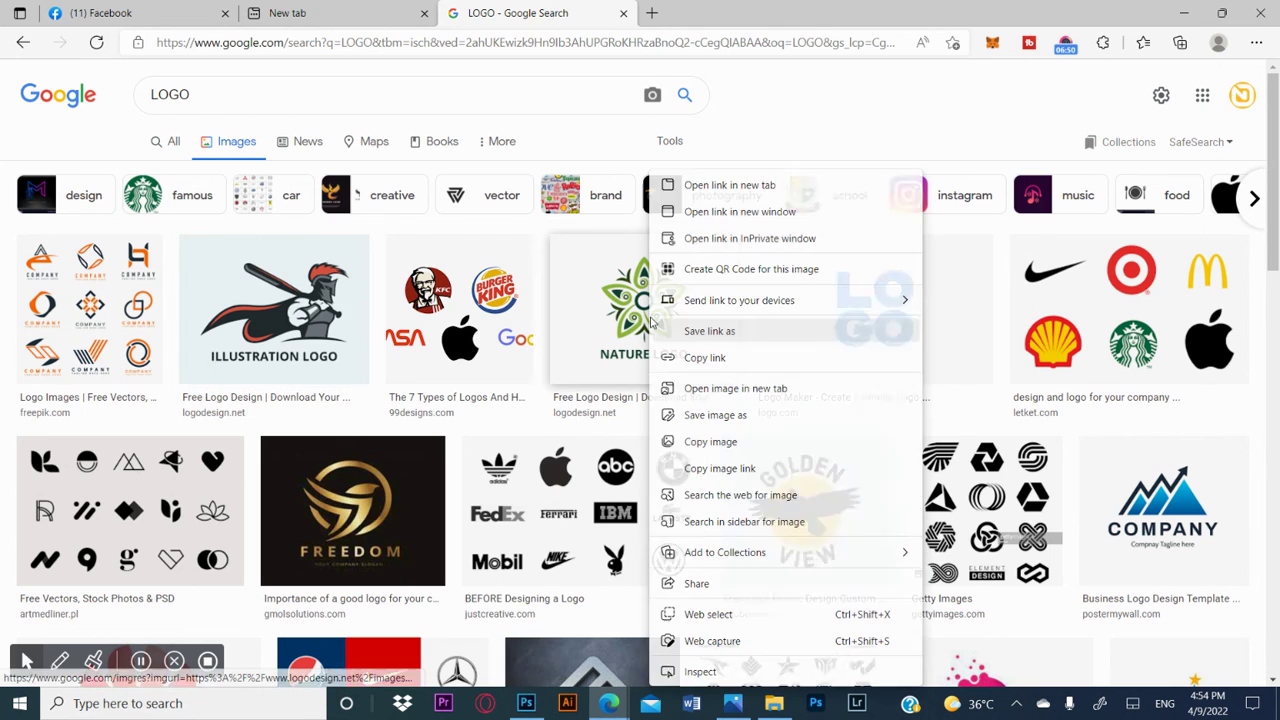
right_click(1150, 515)
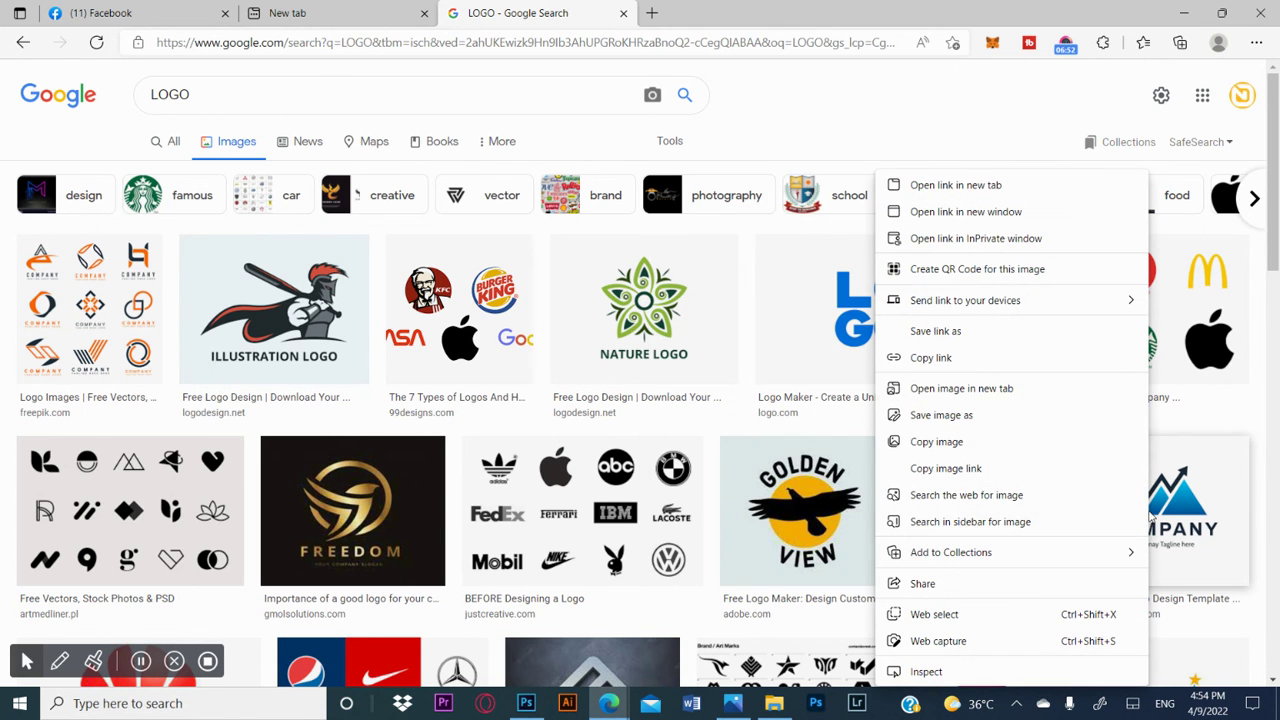
left_click(968, 442)
Step: Return to Photoshop, paste the logo onto the card, place it in the upper-left corner, and deselect it
left_click(525, 705)
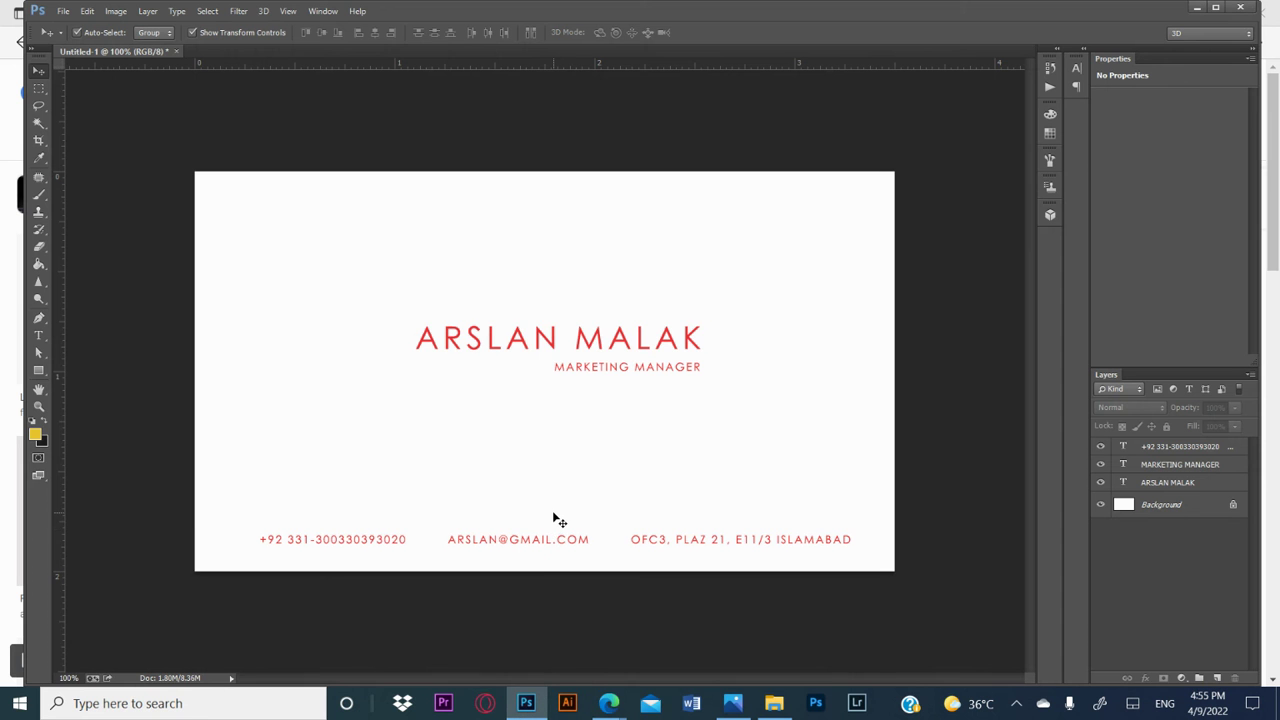
key("ctrl+v")
left_click_drag(566, 380, 288, 250)
left_click(450, 124)
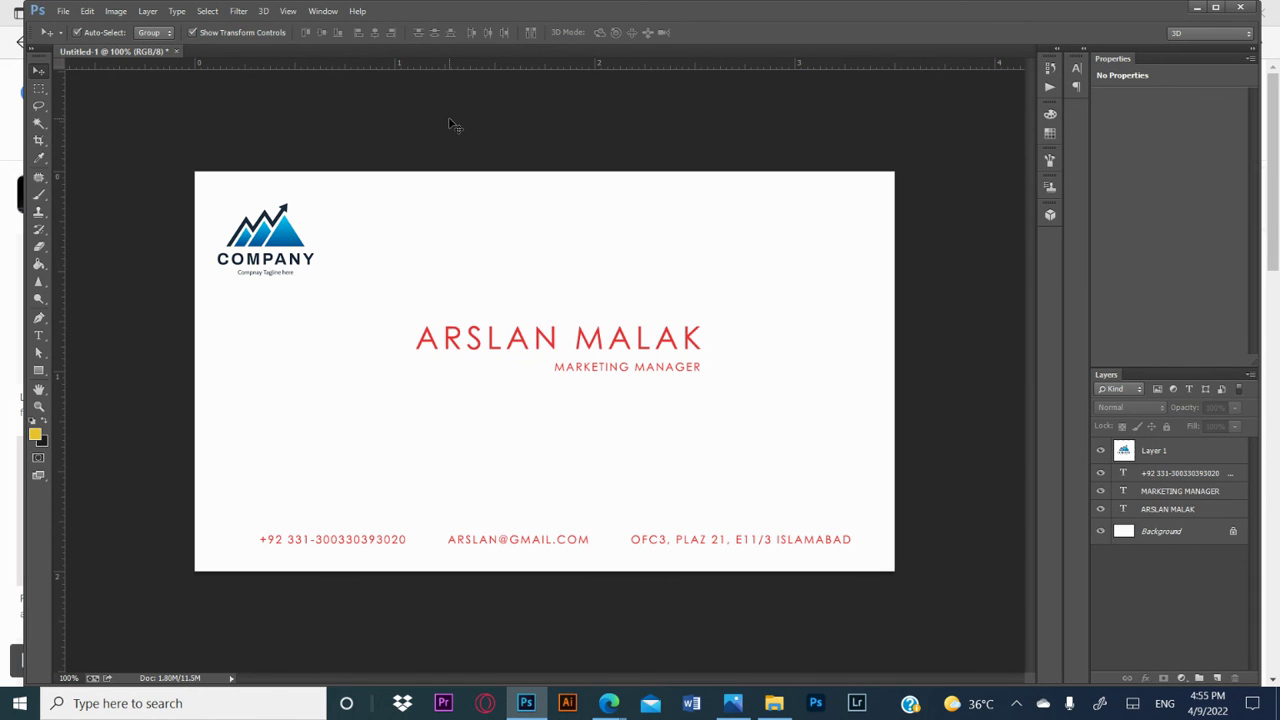
mouse_move(609, 703)
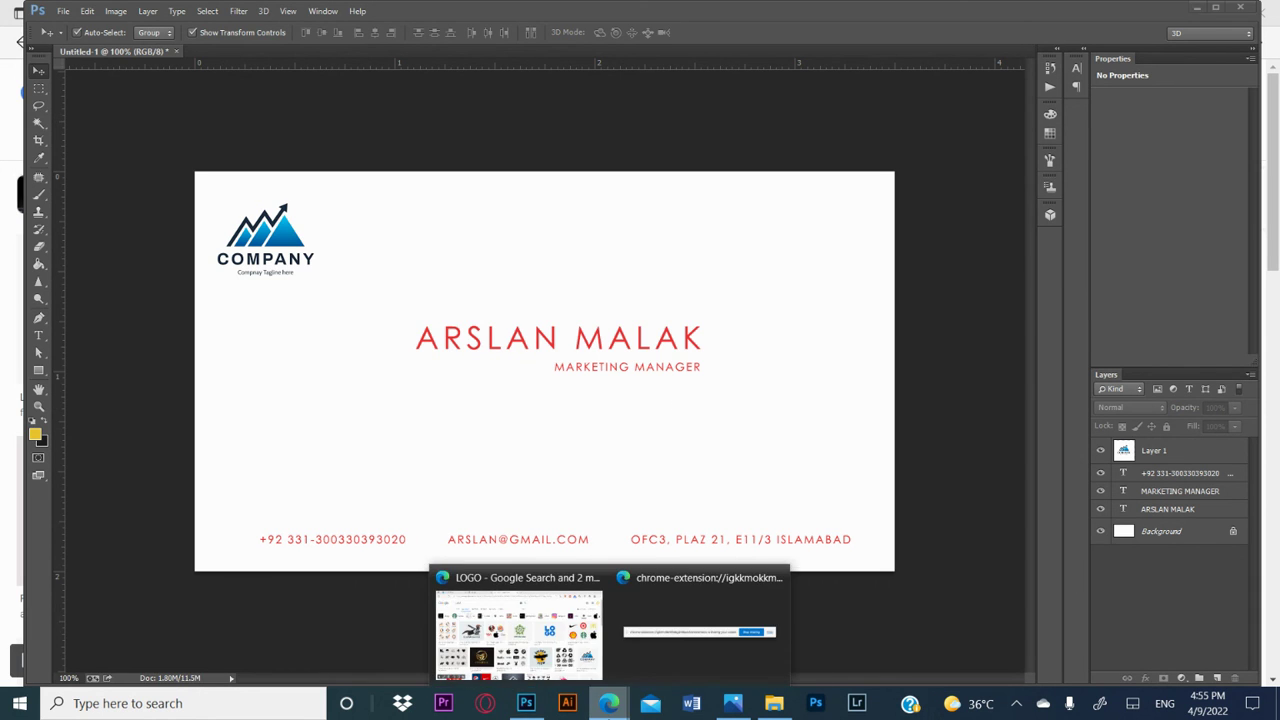
left_click(730, 632)
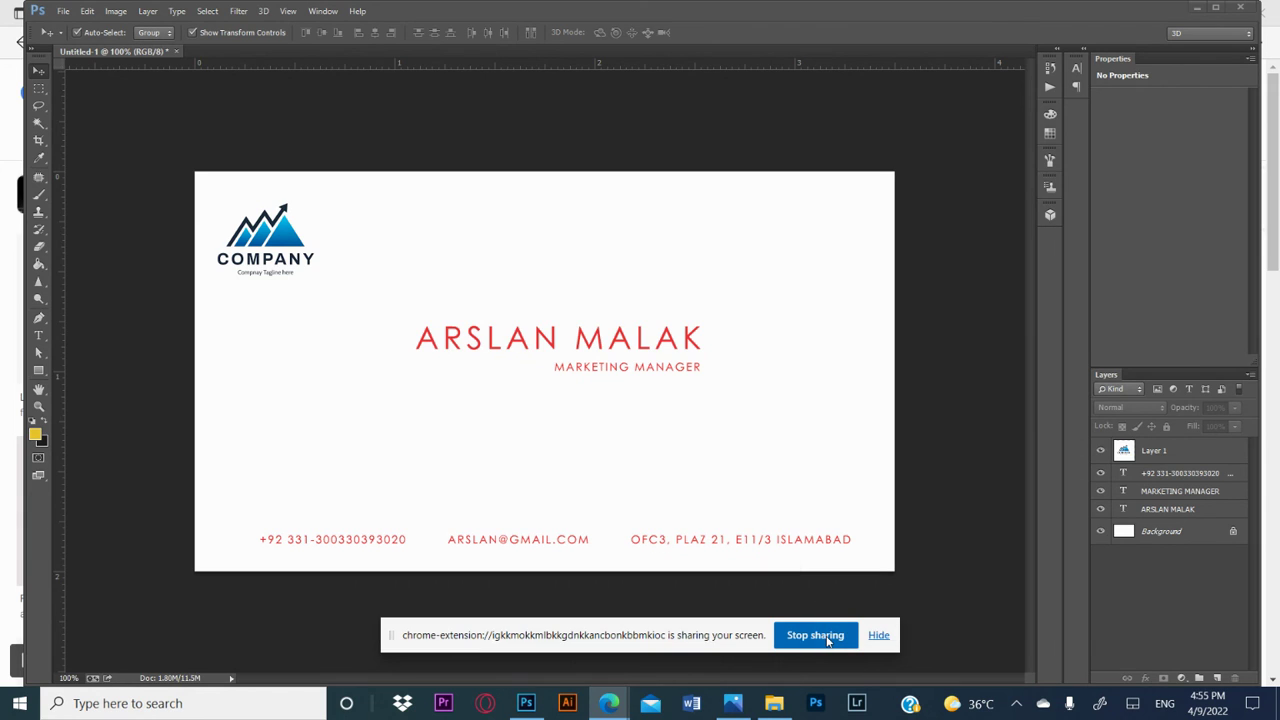